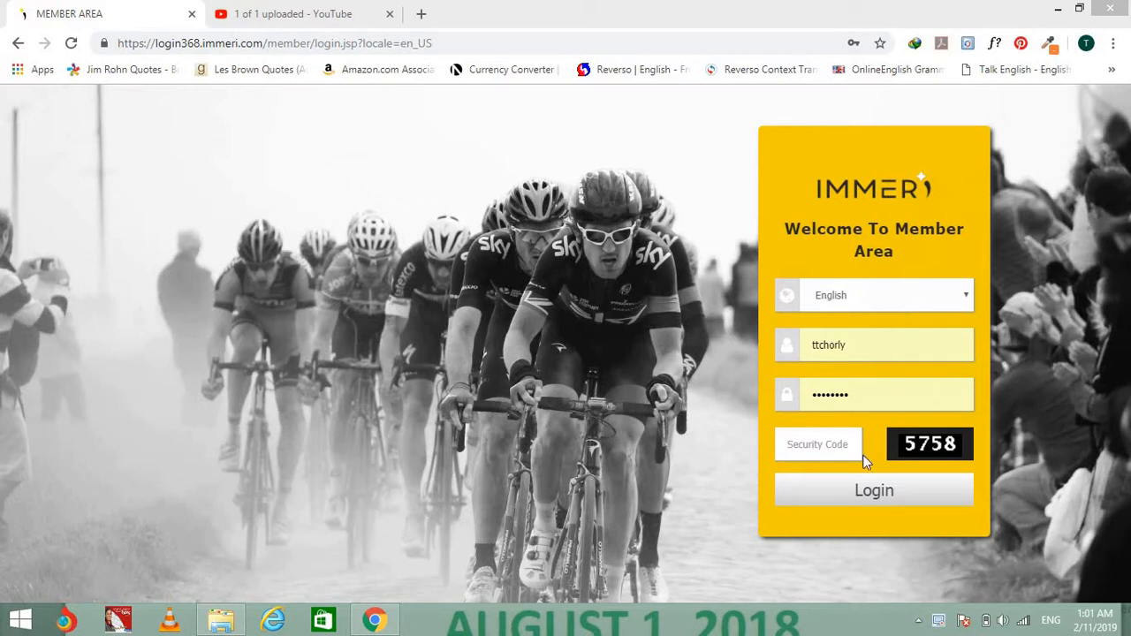
# Enter the security code shown in the image and log in to the member area.
pyautogui.click(839, 444)
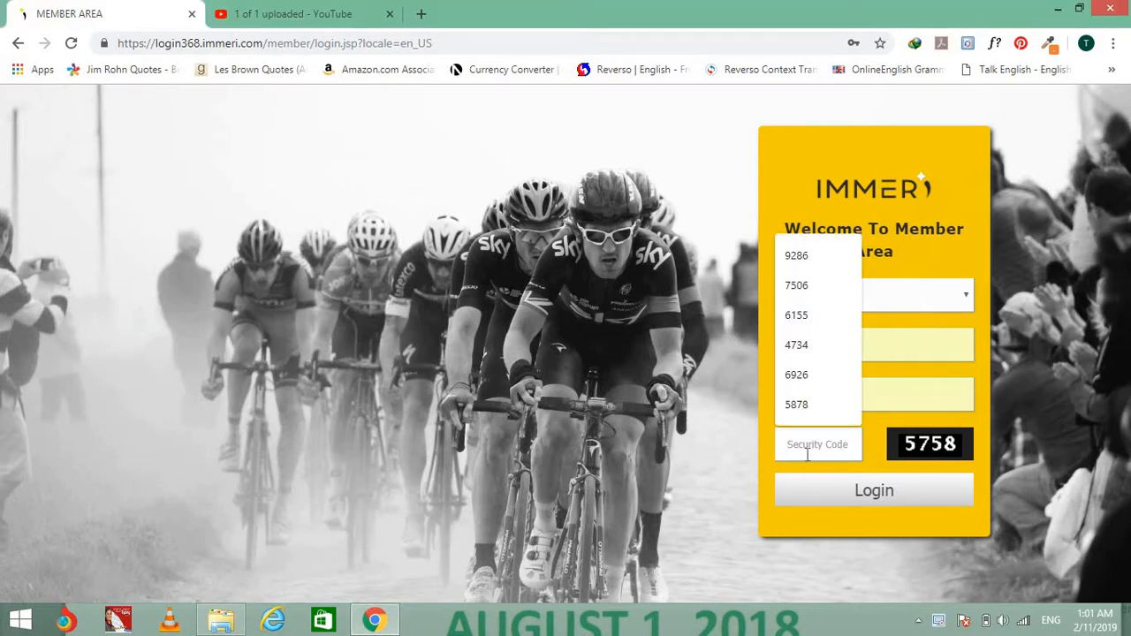
pyautogui.write('57')
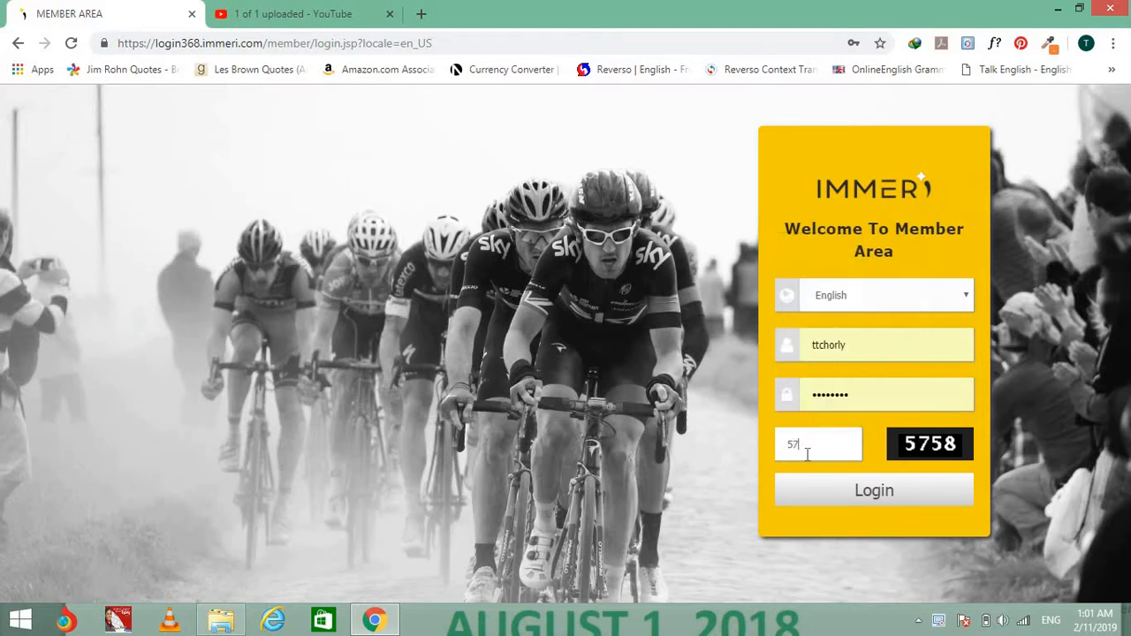
pyautogui.write('58')
pyautogui.click(908, 504)
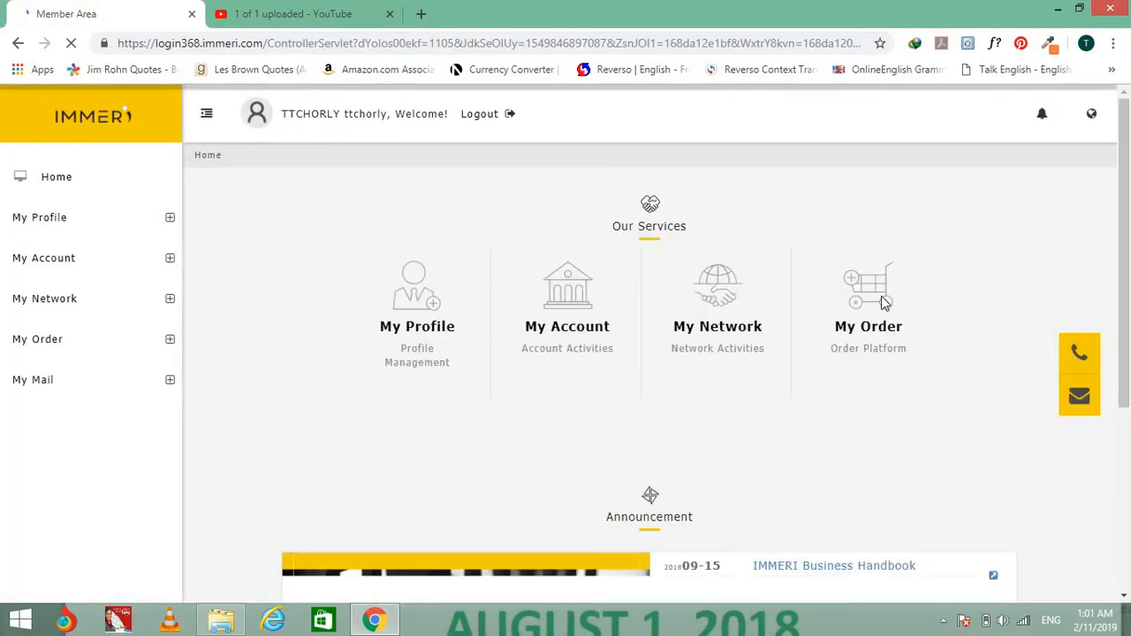
# Open My Order > Purchase and submit GHANA as the country to list its products.
pyautogui.moveTo(894, 295)
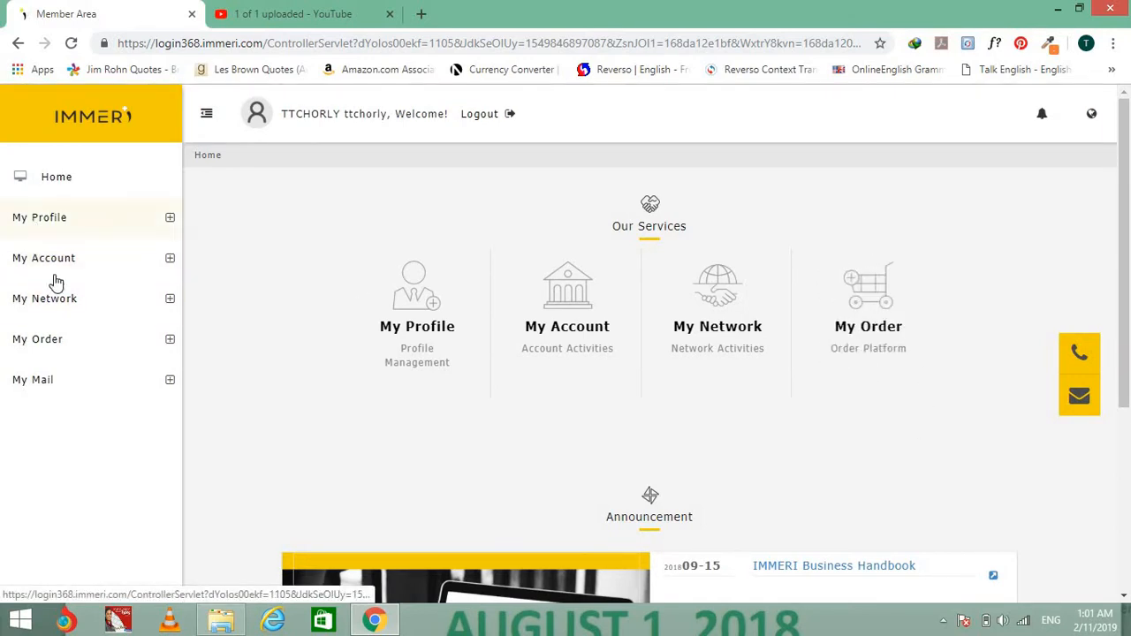
pyautogui.click(66, 349)
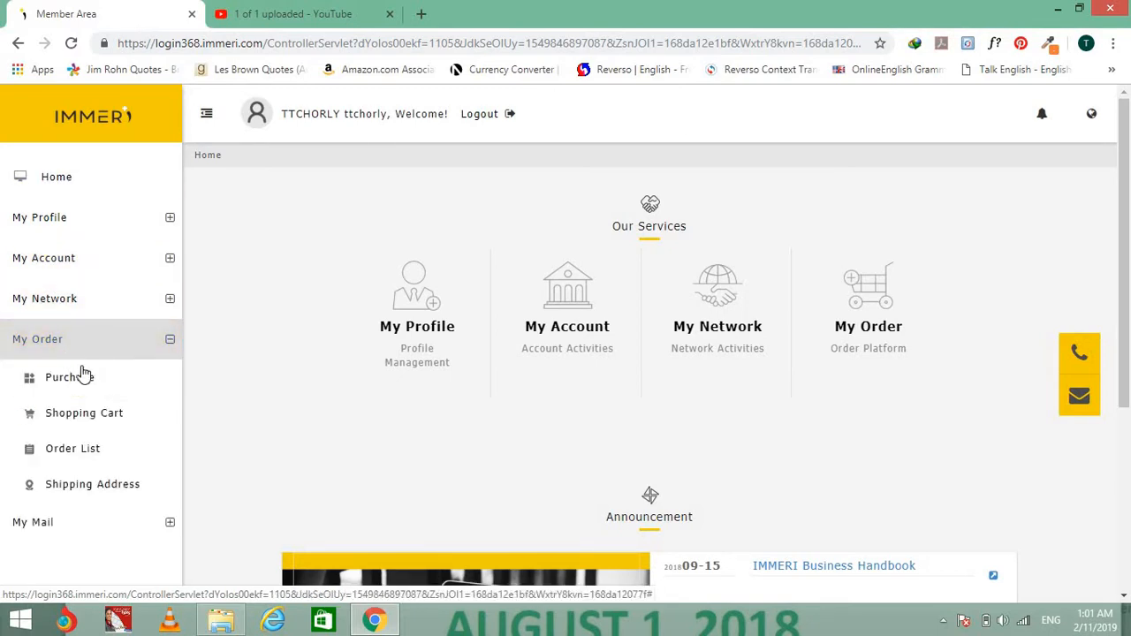
pyautogui.click(83, 378)
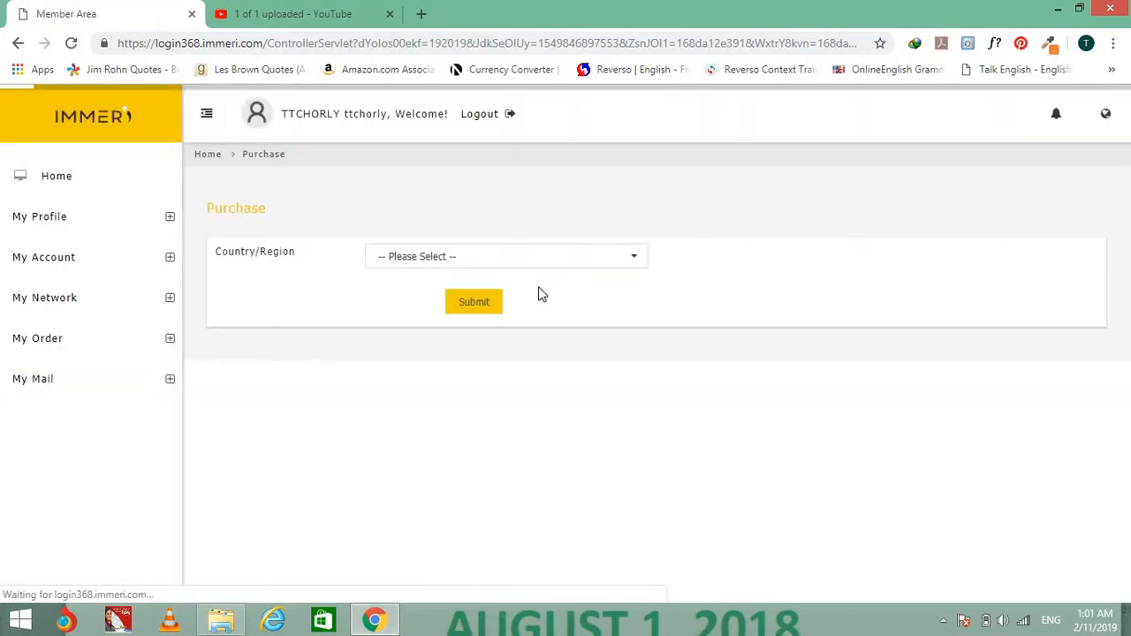
pyautogui.click(567, 265)
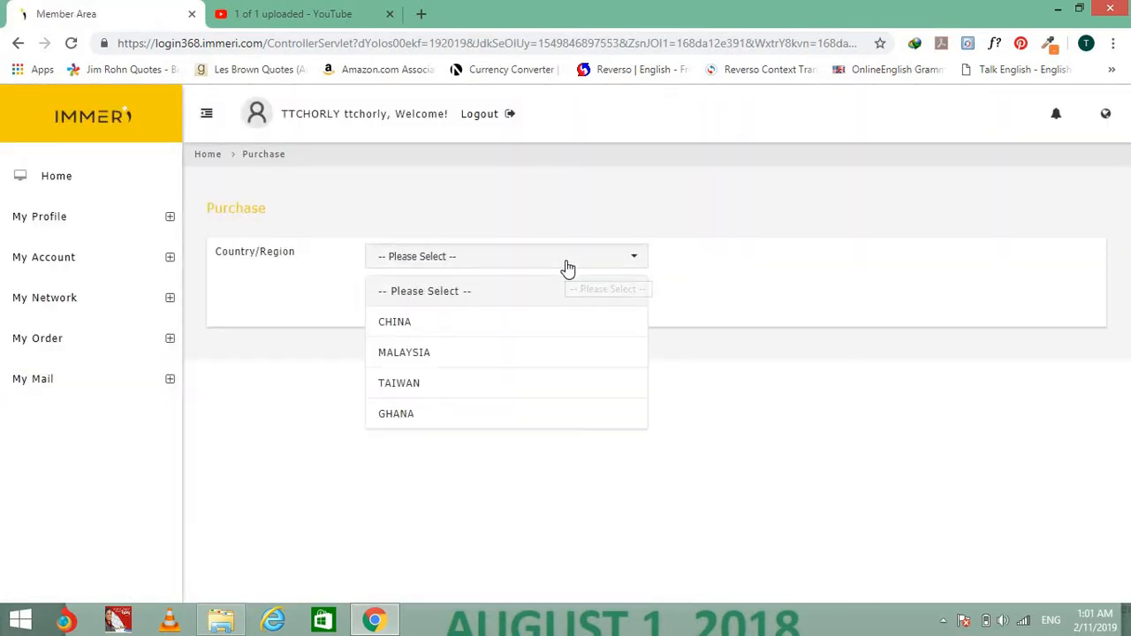
pyautogui.click(504, 422)
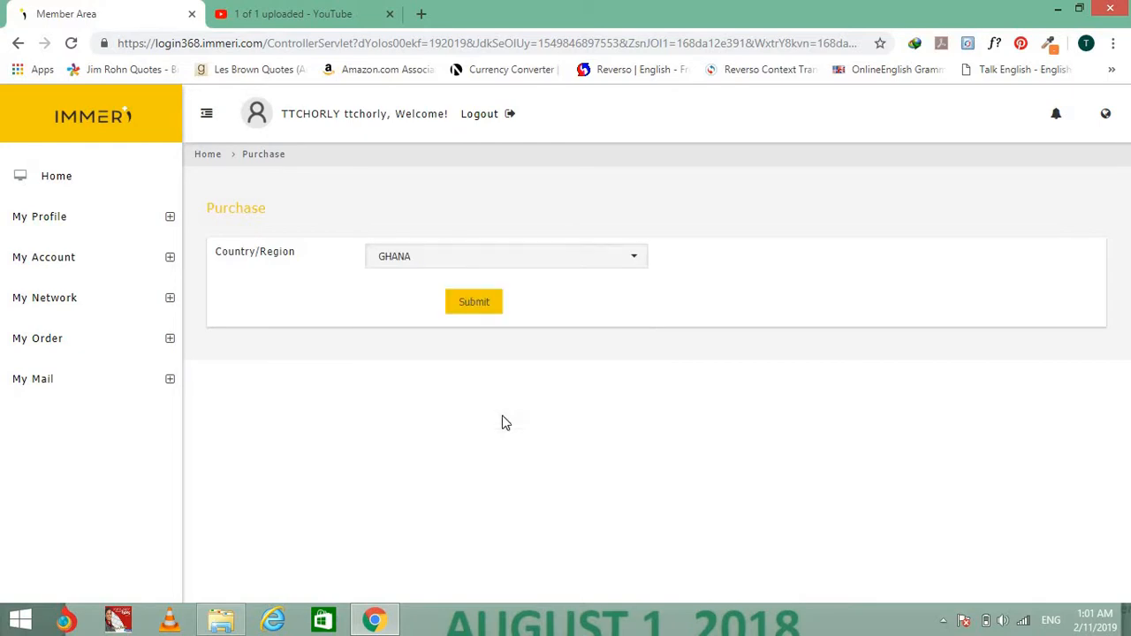
pyautogui.click(482, 308)
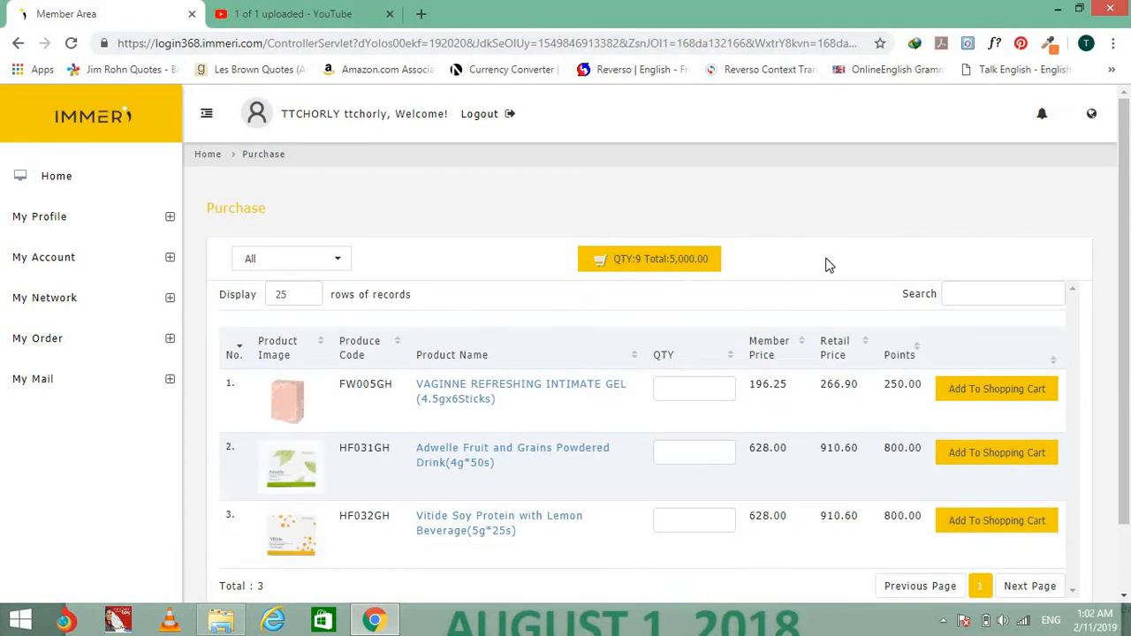
# Remove the VAGINNE gel, Adwelle drink and Vitide Soy Protein from the cart, confirming each deletion.
pyautogui.click(651, 268)
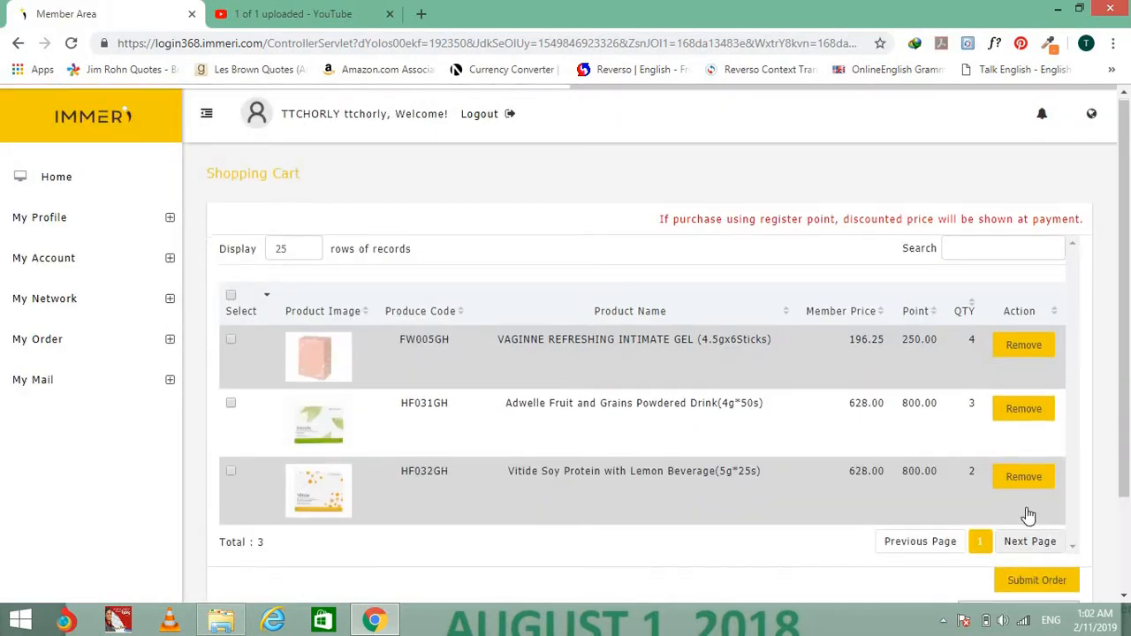
pyautogui.scroll(-1, 1028, 516)
pyautogui.click(1024, 265)
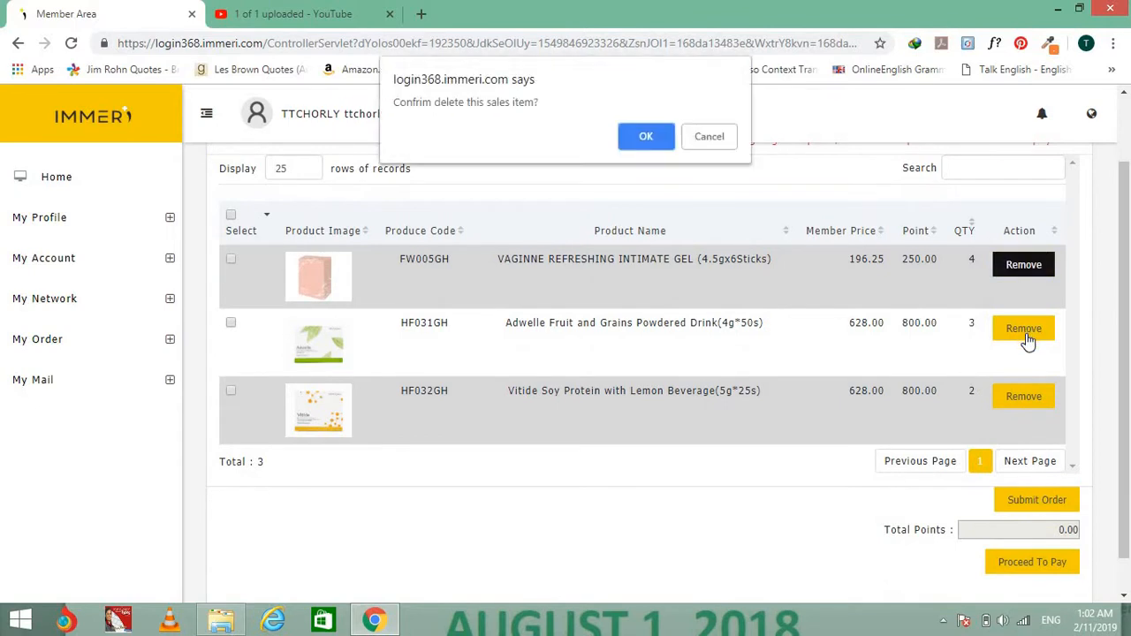
pyautogui.click(648, 142)
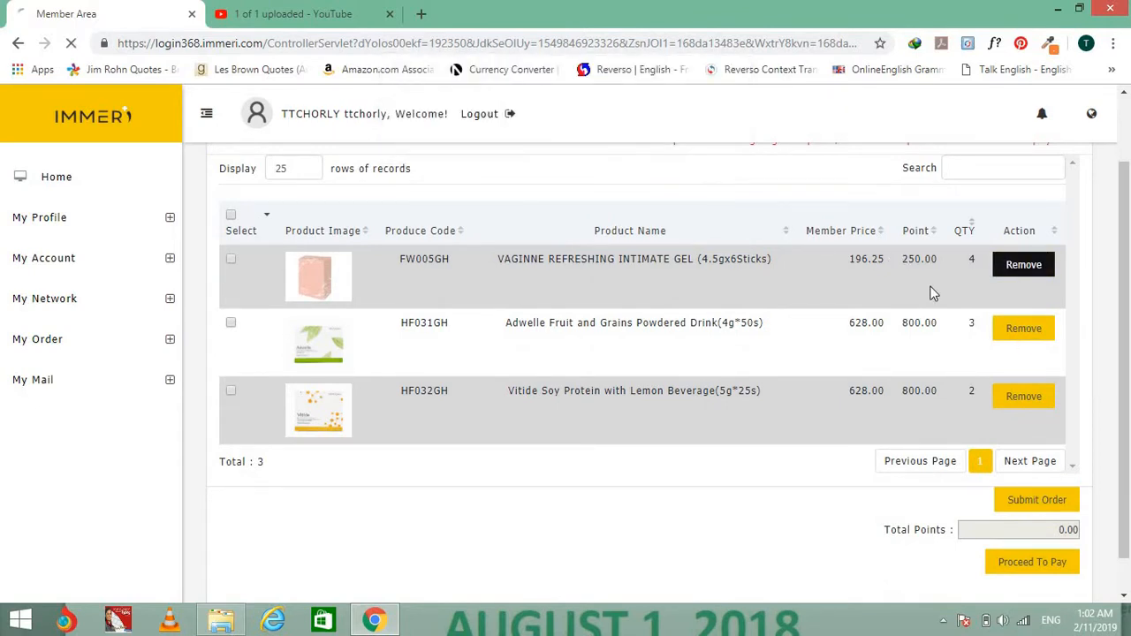
pyautogui.click(1030, 329)
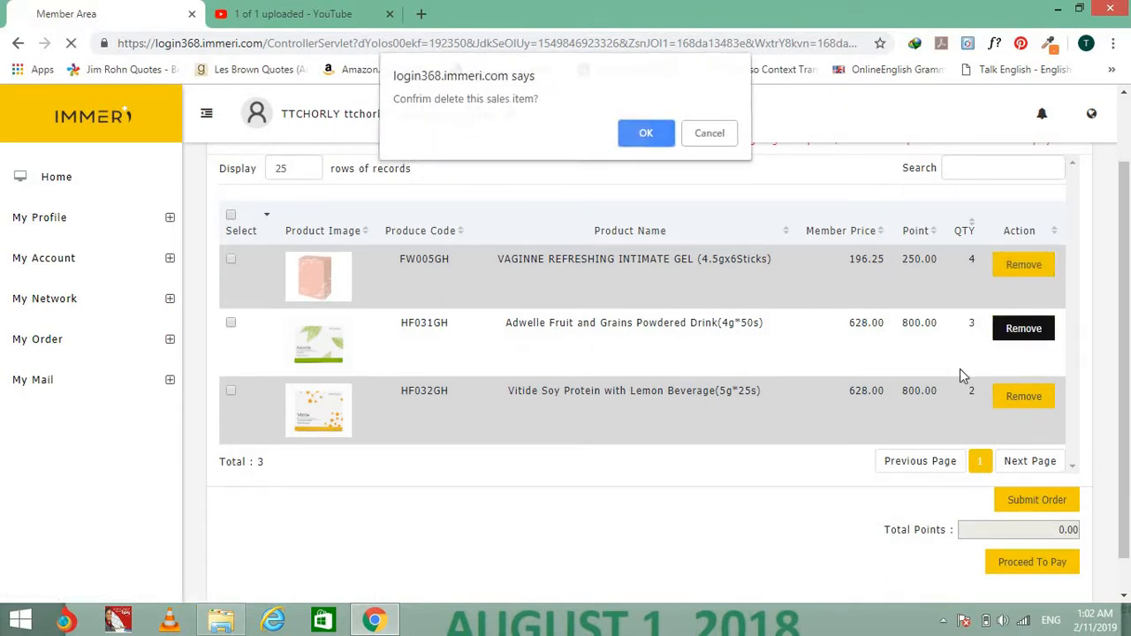
pyautogui.press('Return')
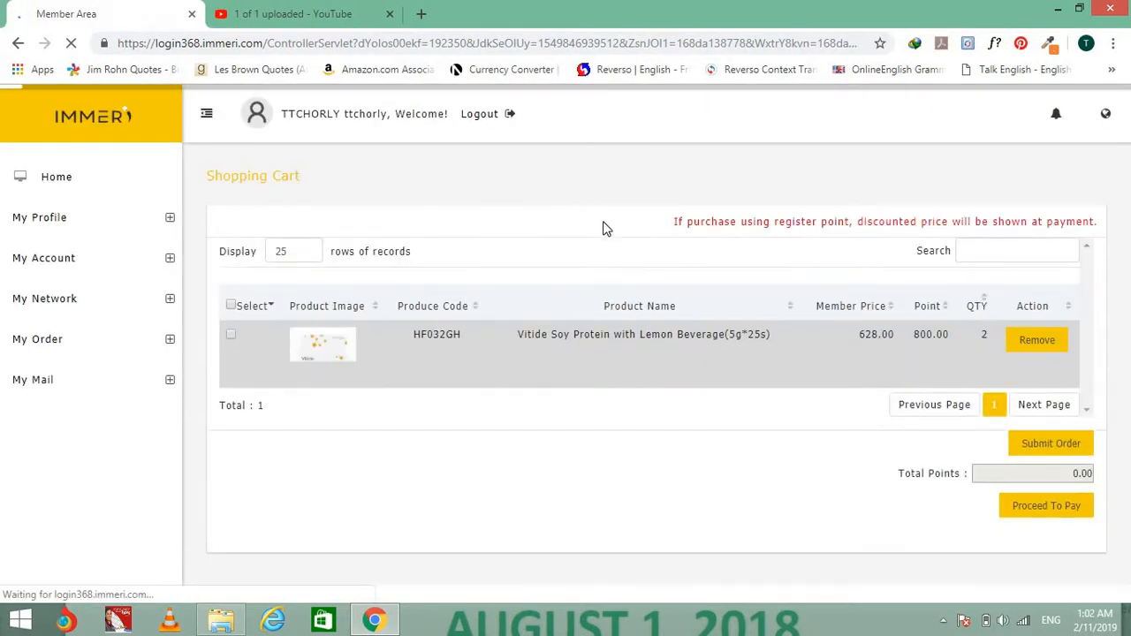
pyautogui.click(1034, 341)
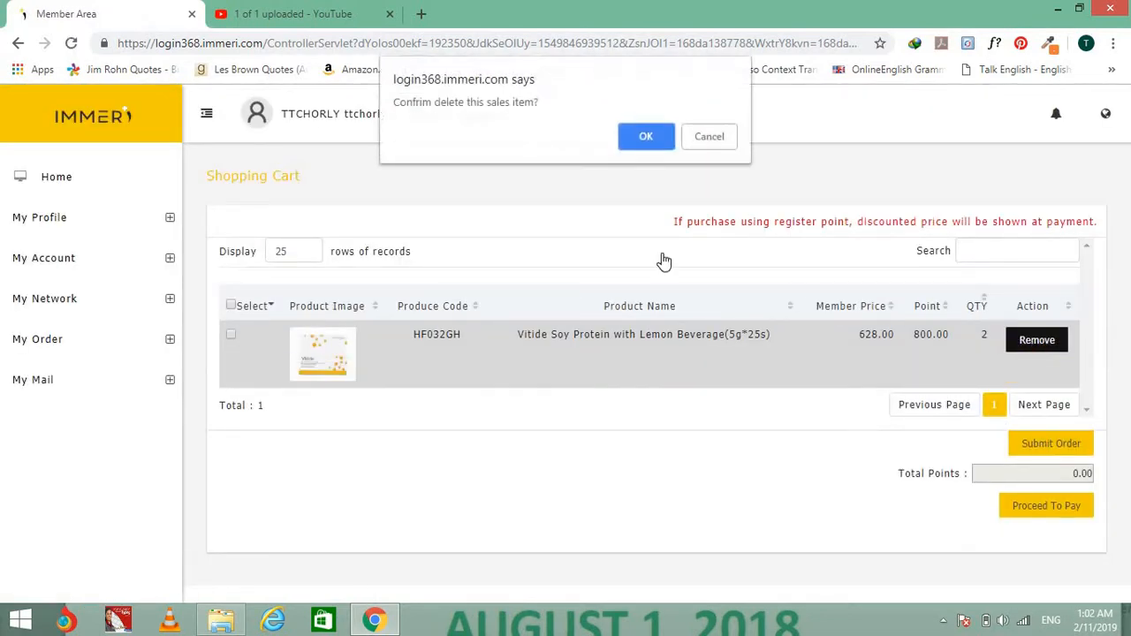
pyautogui.click(654, 146)
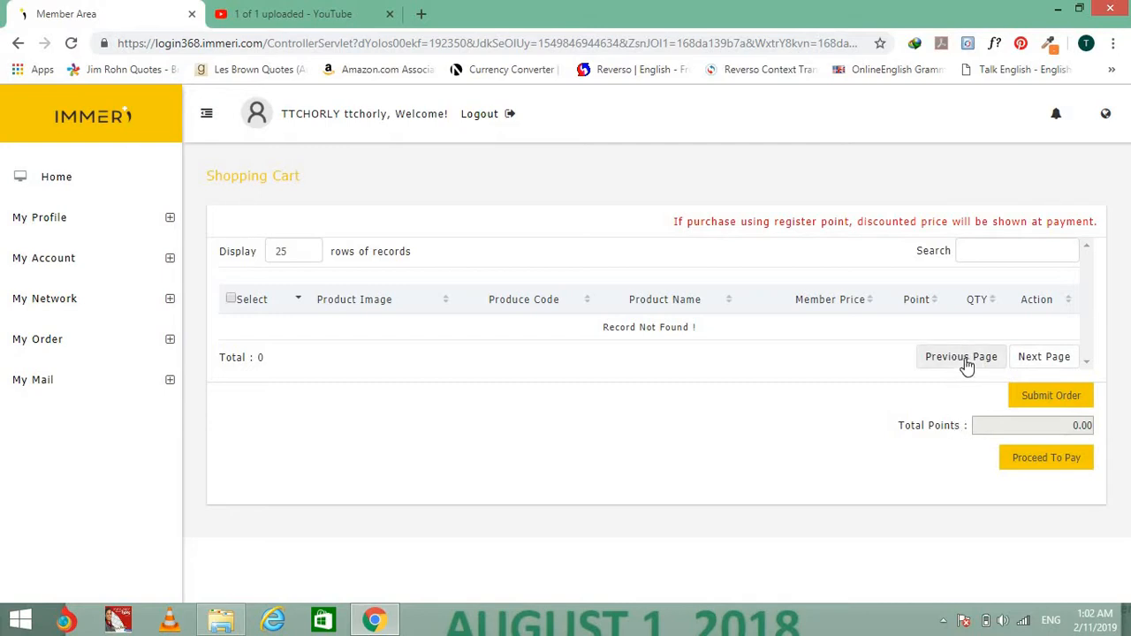
# Reopen My Order > Purchase and submit GHANA again to show its three products.
pyautogui.click(55, 344)
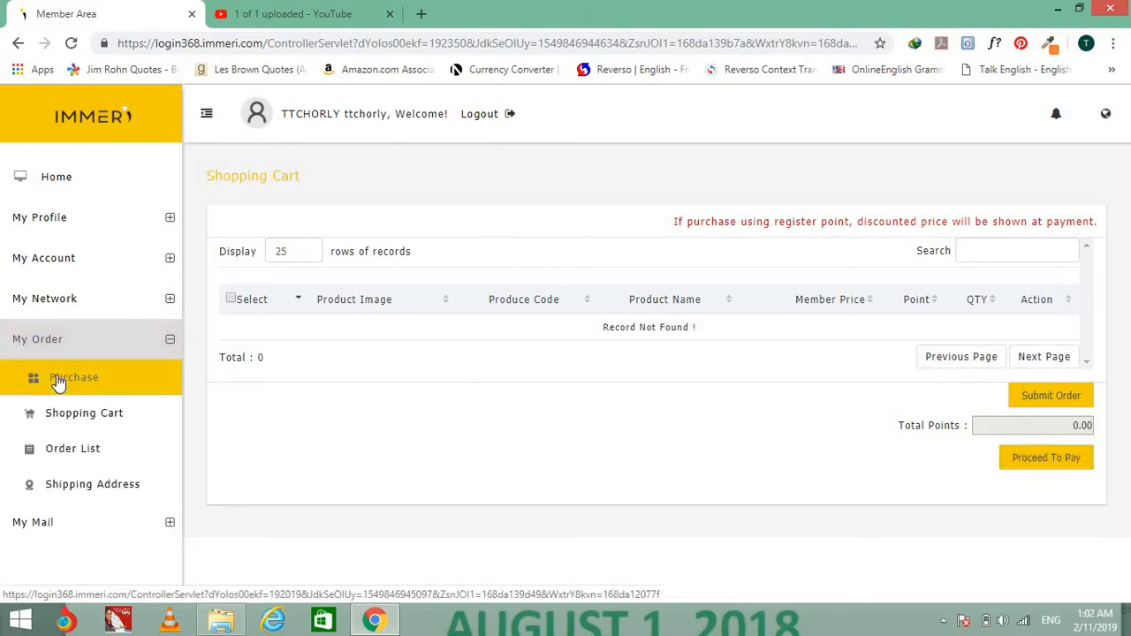
pyautogui.click(58, 381)
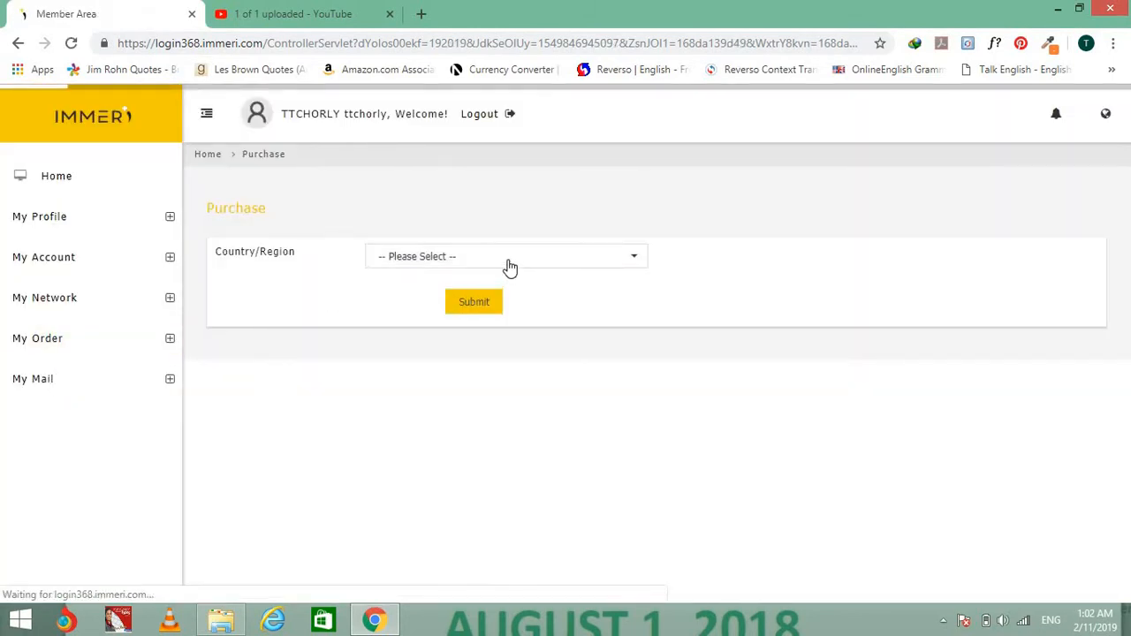
pyautogui.click(510, 265)
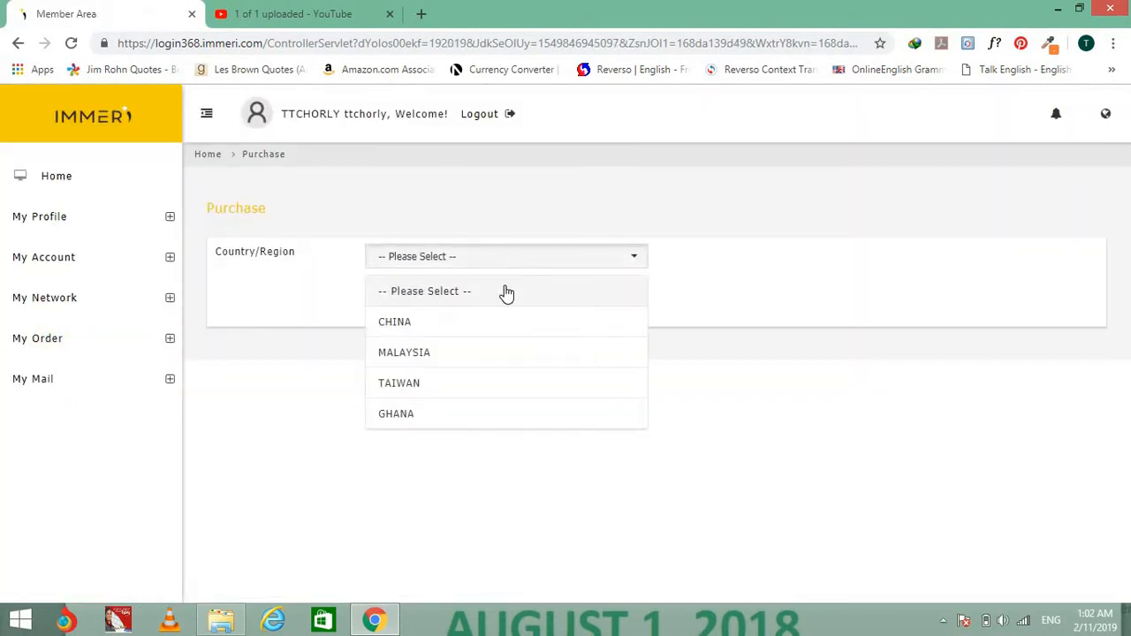
pyautogui.click(499, 414)
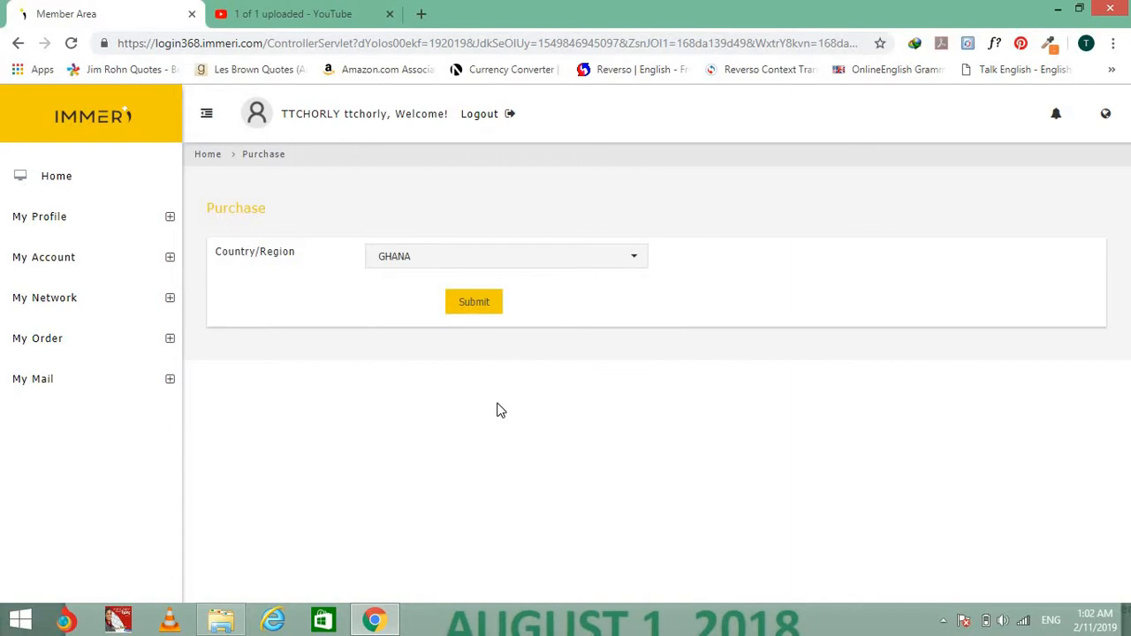
pyautogui.click(486, 304)
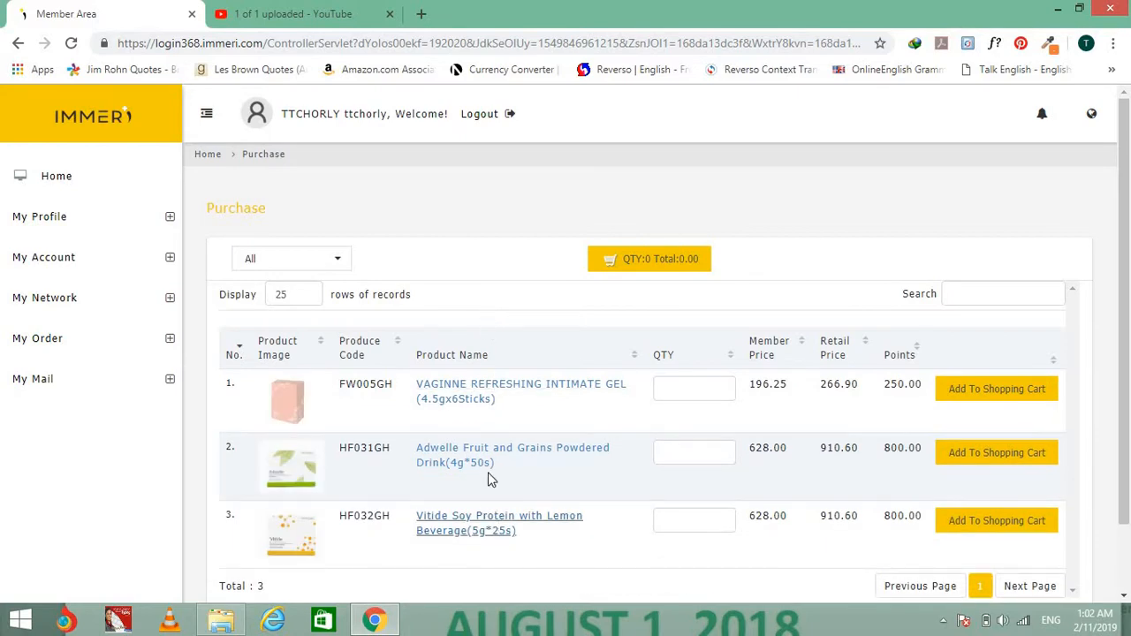
pyautogui.scroll(-2, 513, 410)
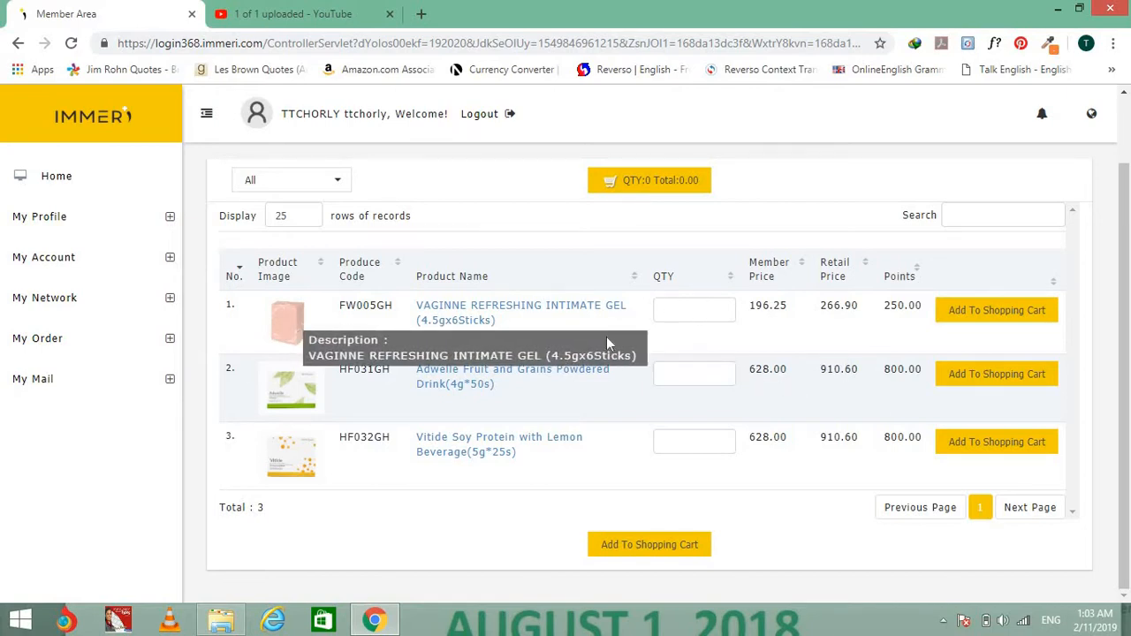
# Add 20 VAGINNE Refreshing Intimate Gels to the cart and view the cart.
pyautogui.click(683, 308)
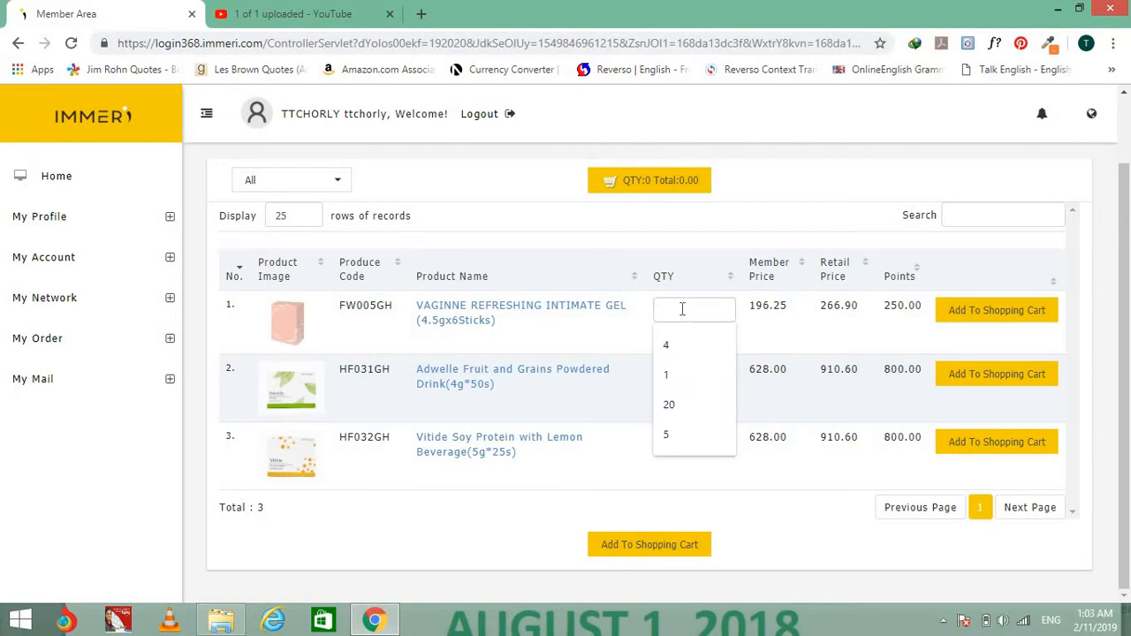
pyautogui.write('20')
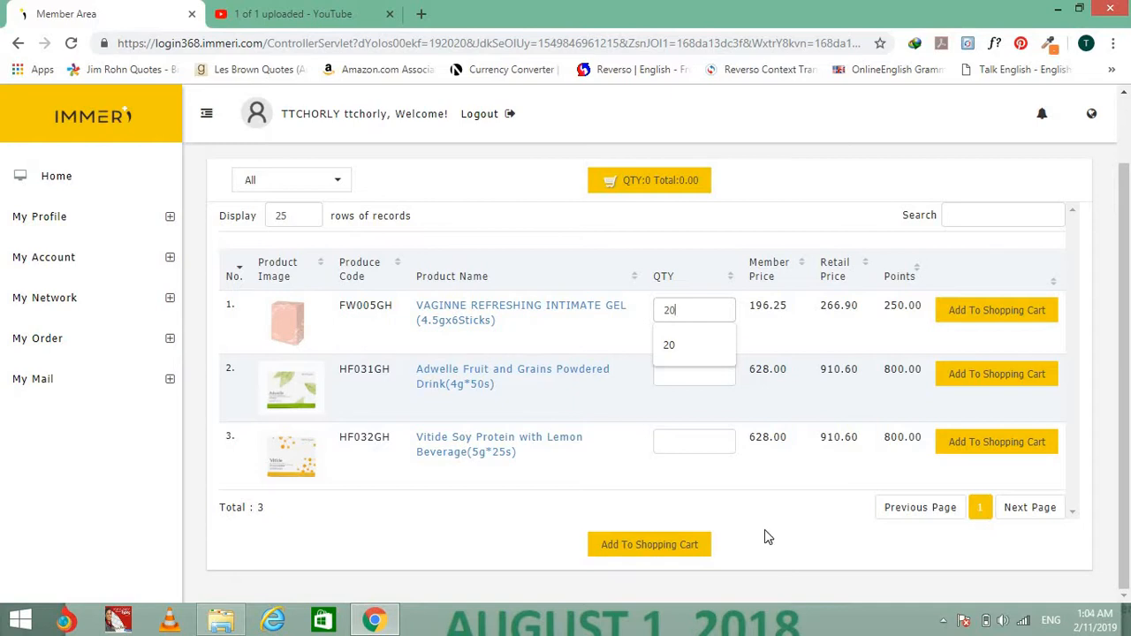
pyautogui.click(667, 542)
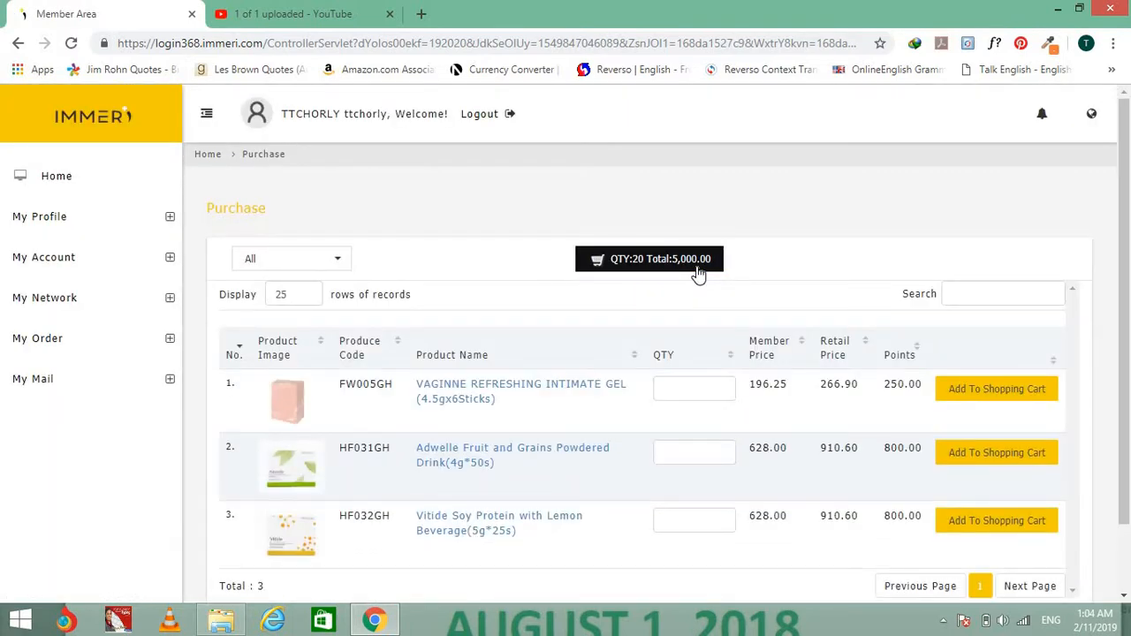
pyautogui.click(707, 265)
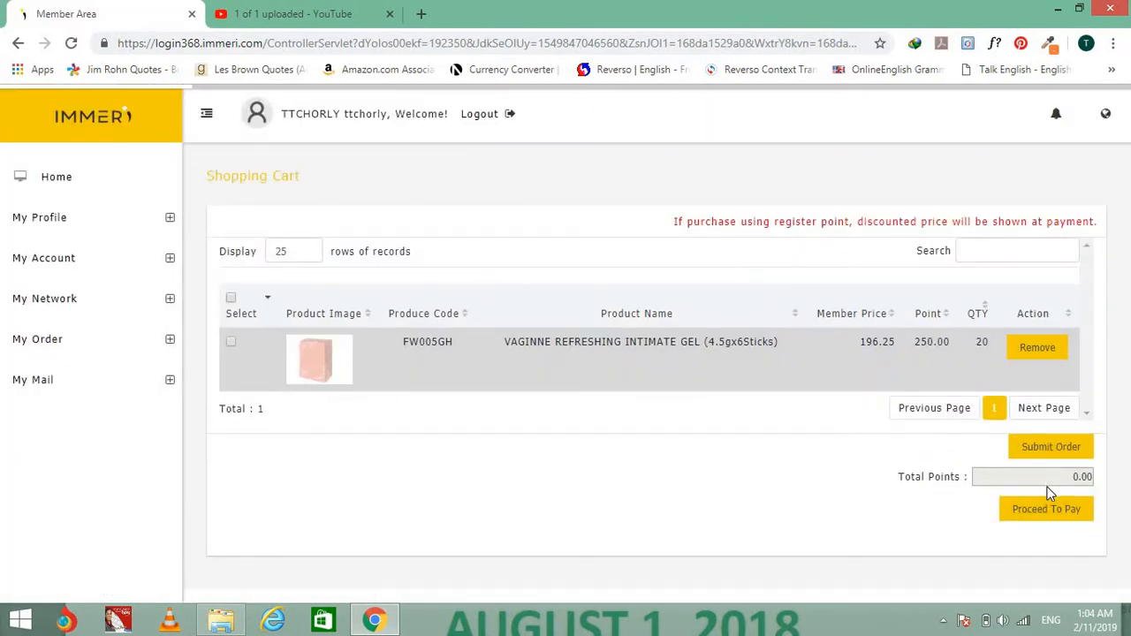
# Delete the VAGINNE intimate gel row from the cart and confirm the removal.
pyautogui.click(1041, 358)
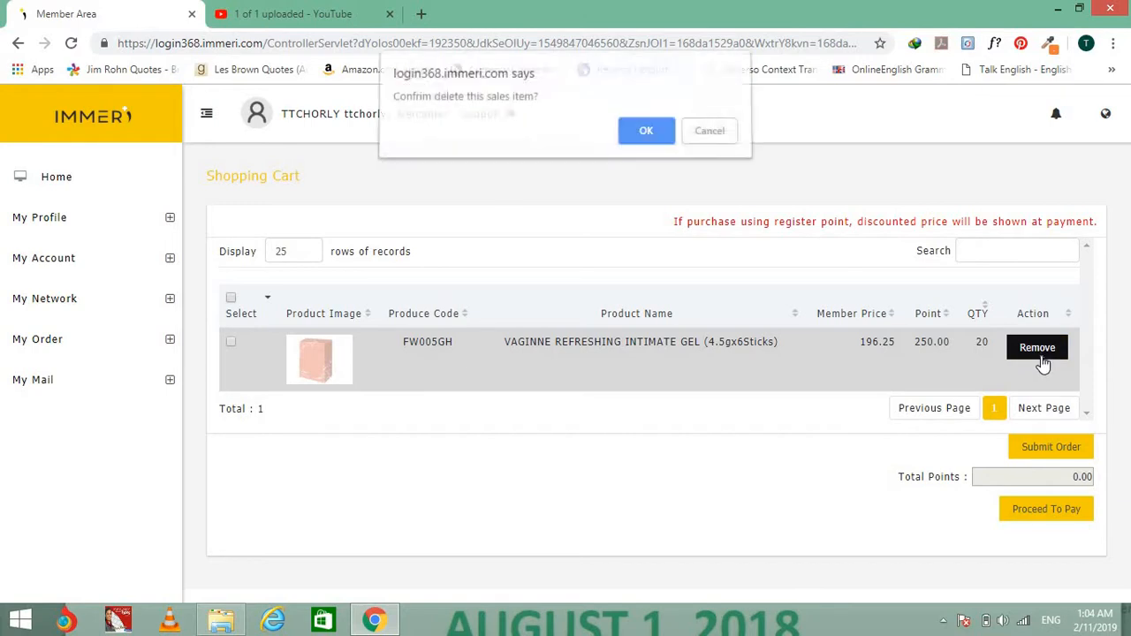
pyautogui.click(646, 138)
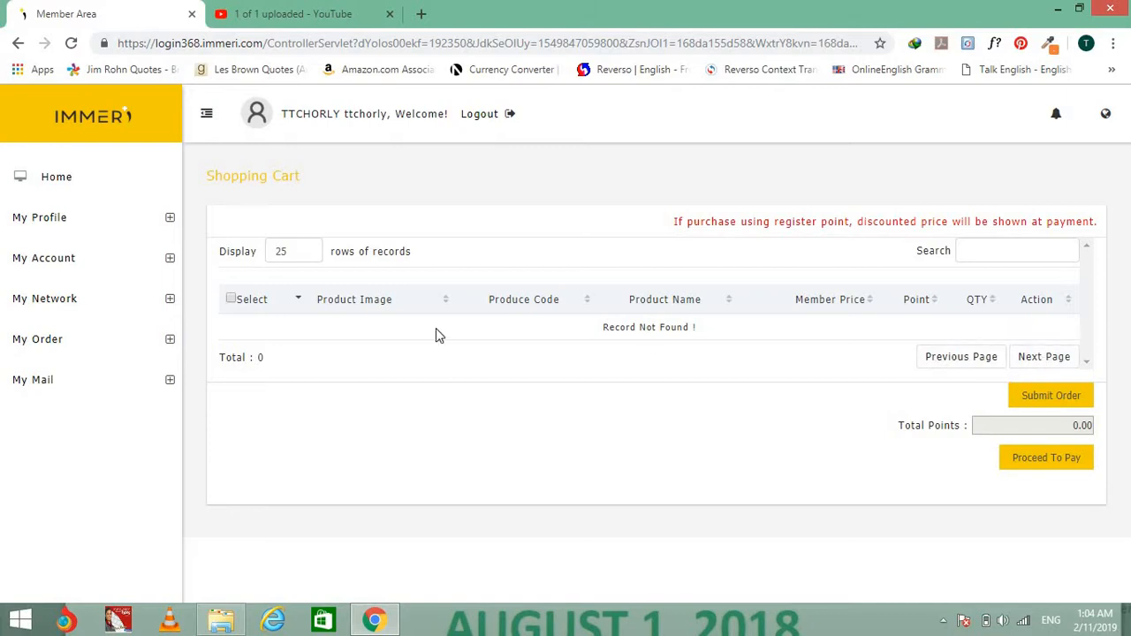
pyautogui.click(53, 343)
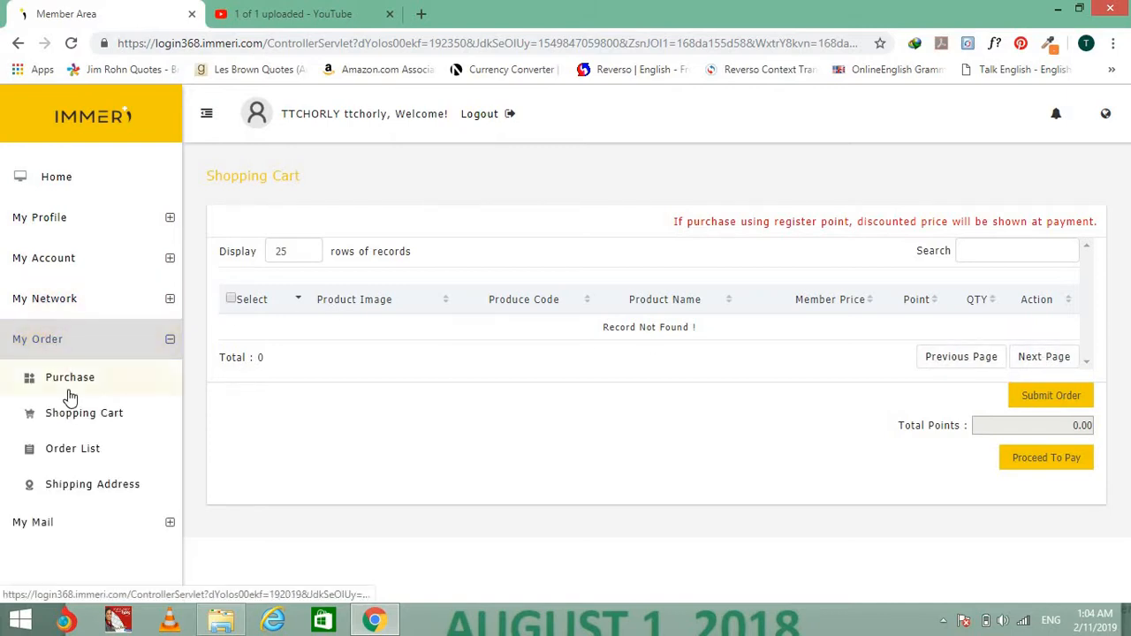
# Start a new purchase with GHANA selected as the country and submit it.
pyautogui.click(68, 390)
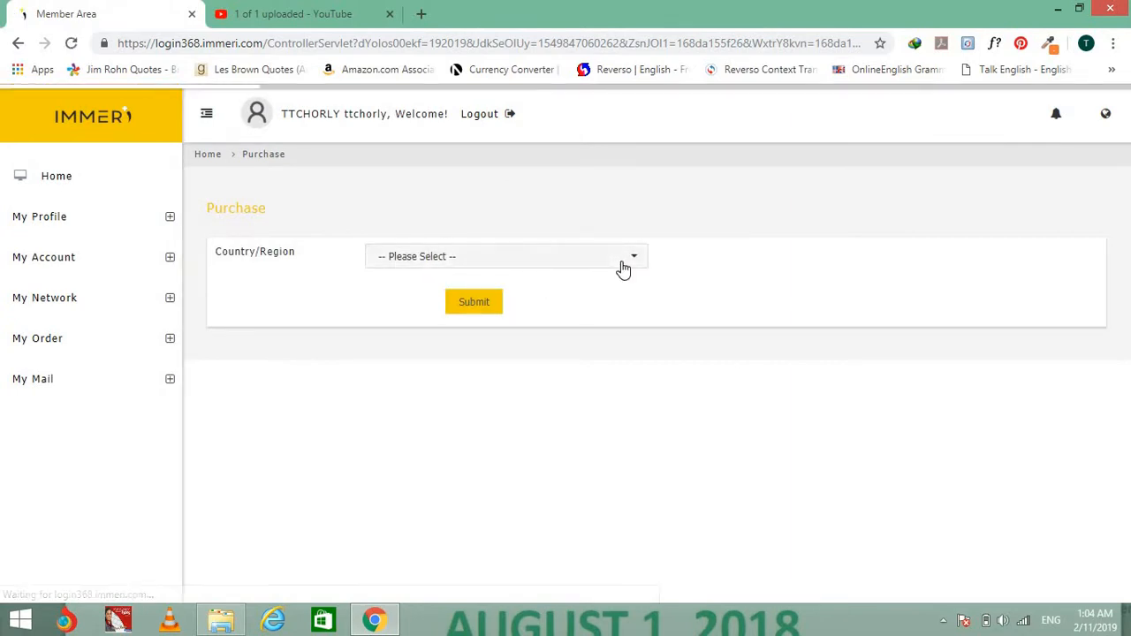
pyautogui.click(623, 269)
pyautogui.click(560, 414)
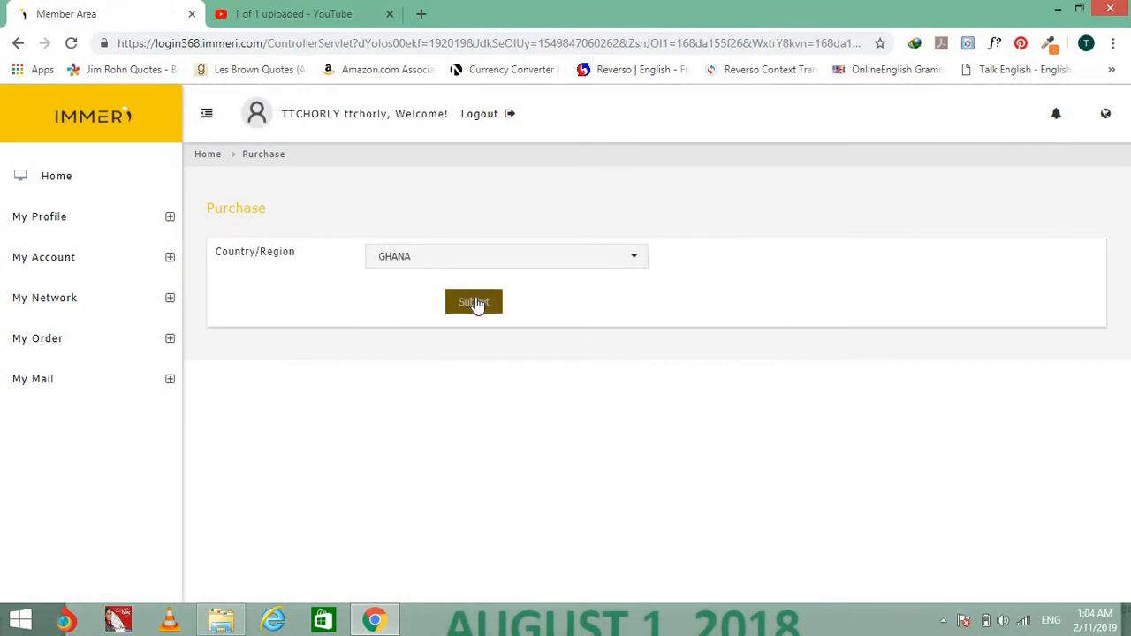
pyautogui.click(476, 303)
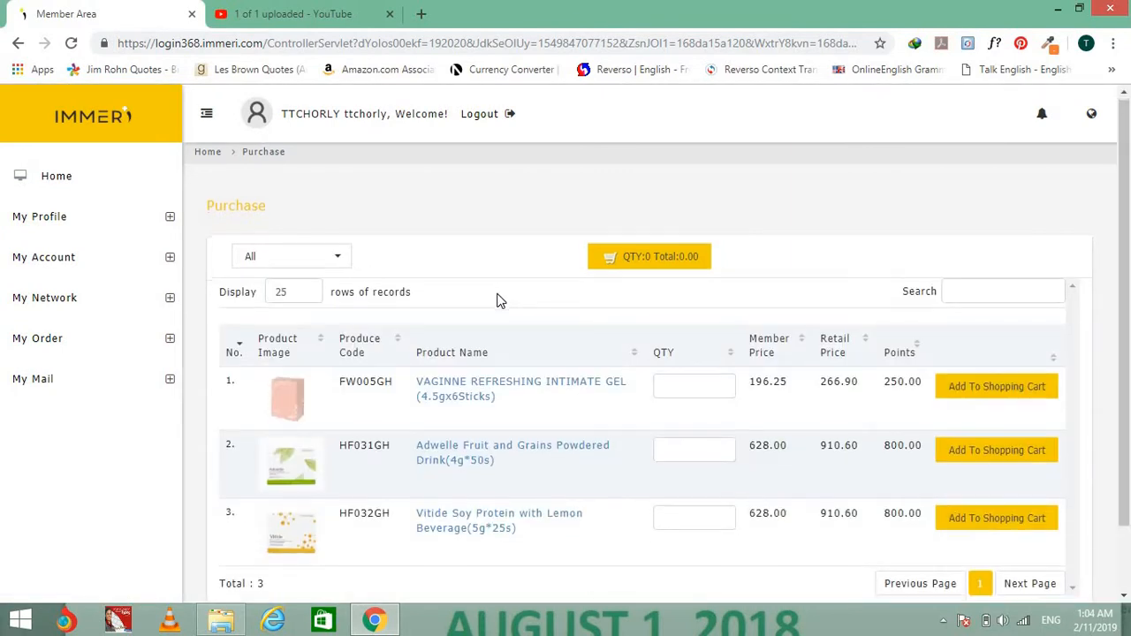
# Enter quantities of 4 gel, 3 Adwelle drink and 2 Vitide soy protein.
pyautogui.scroll(-2, 556, 380)
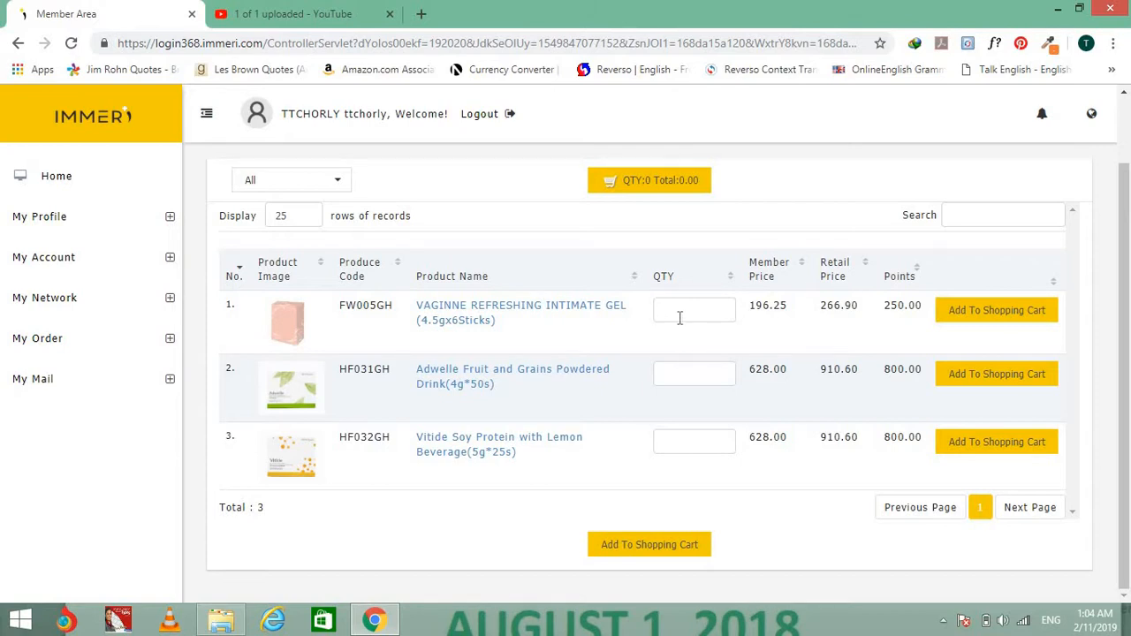
pyautogui.click(678, 316)
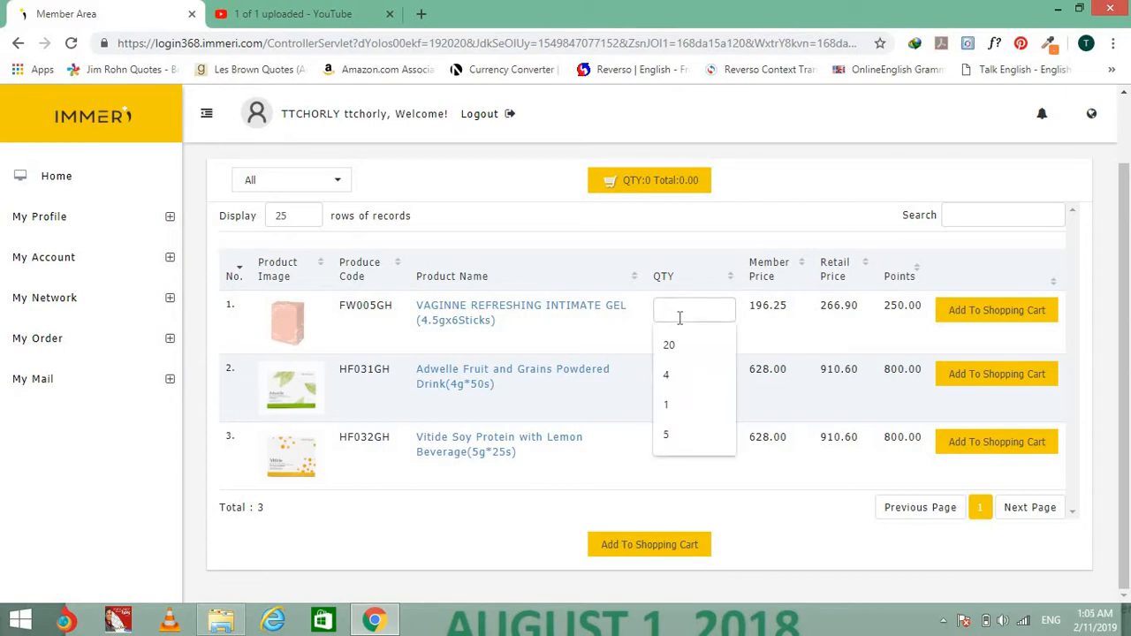
pyautogui.write('4')
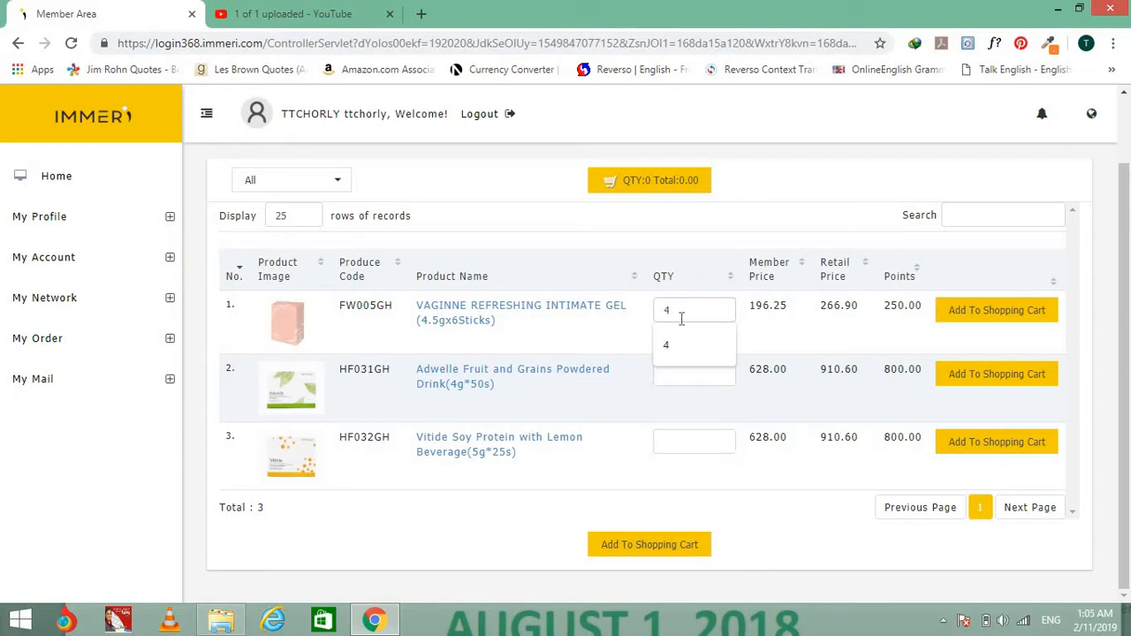
pyautogui.click(690, 391)
pyautogui.click(692, 371)
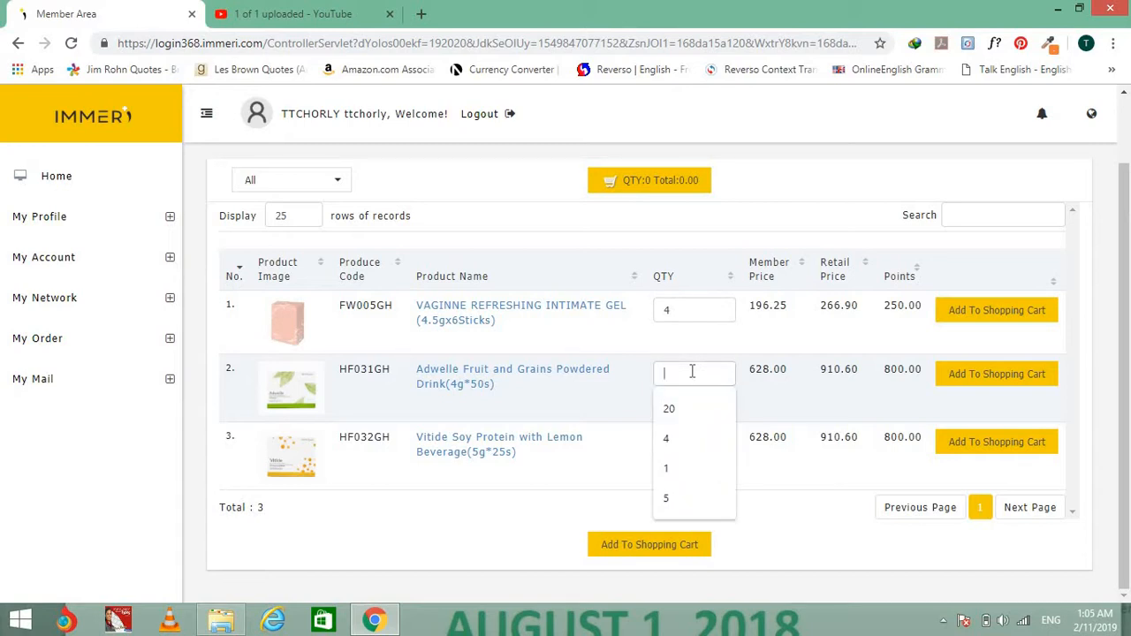
pyautogui.write('3')
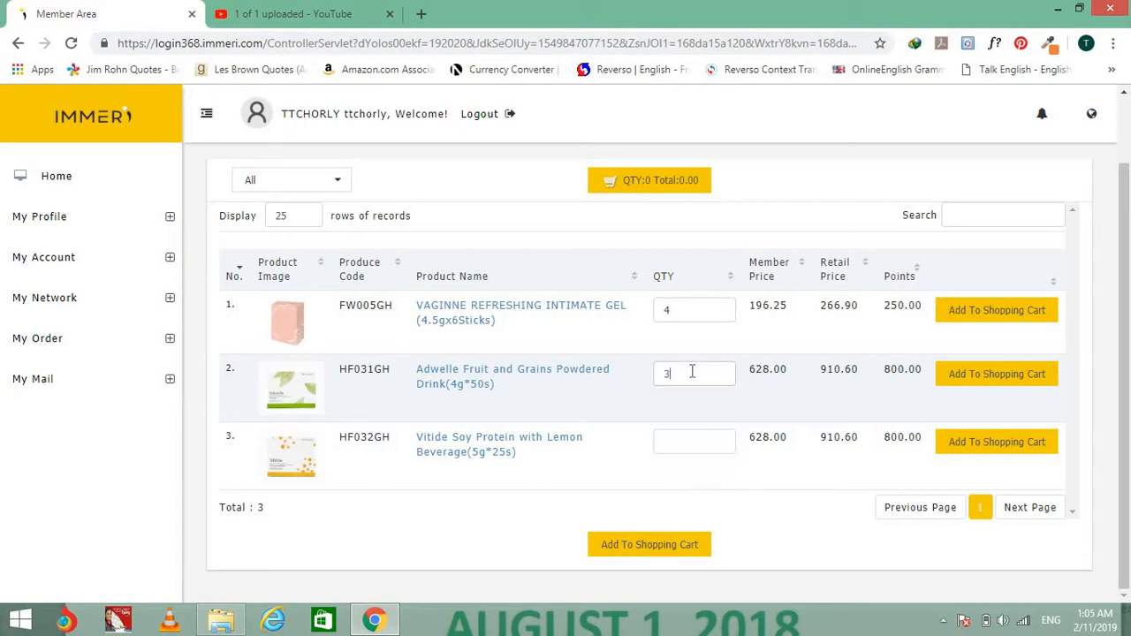
pyautogui.click(684, 443)
pyautogui.write('3')
pyautogui.press('BackSpace')
pyautogui.write('2')
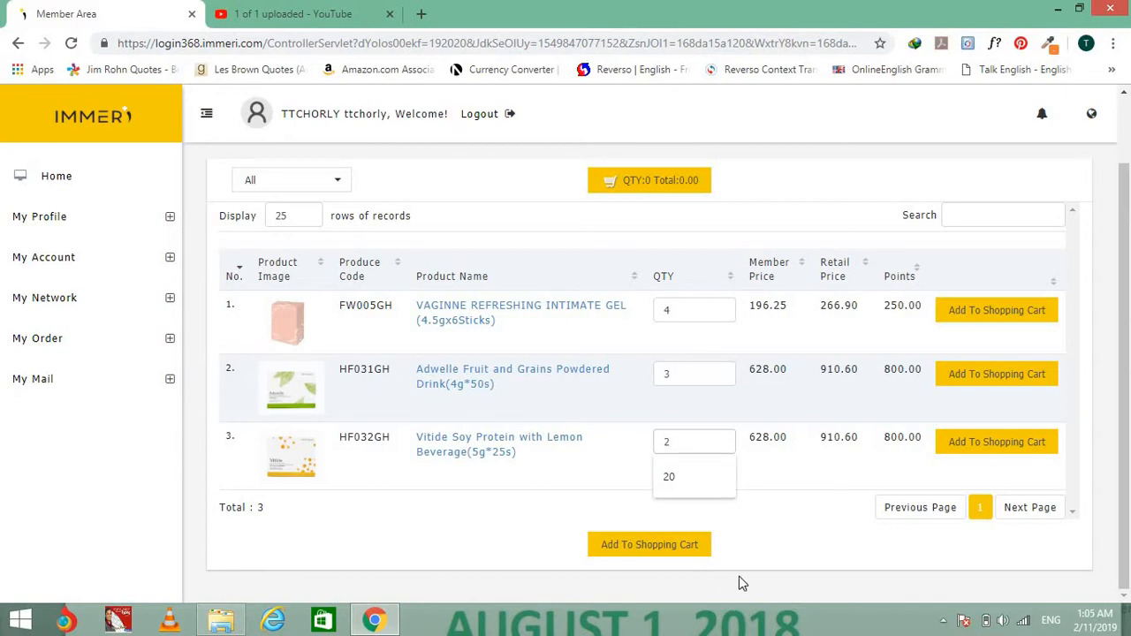
pyautogui.click(757, 543)
# Add the 9 items totalling 5,000.00 to the cart and view the cart.
pyautogui.click(654, 548)
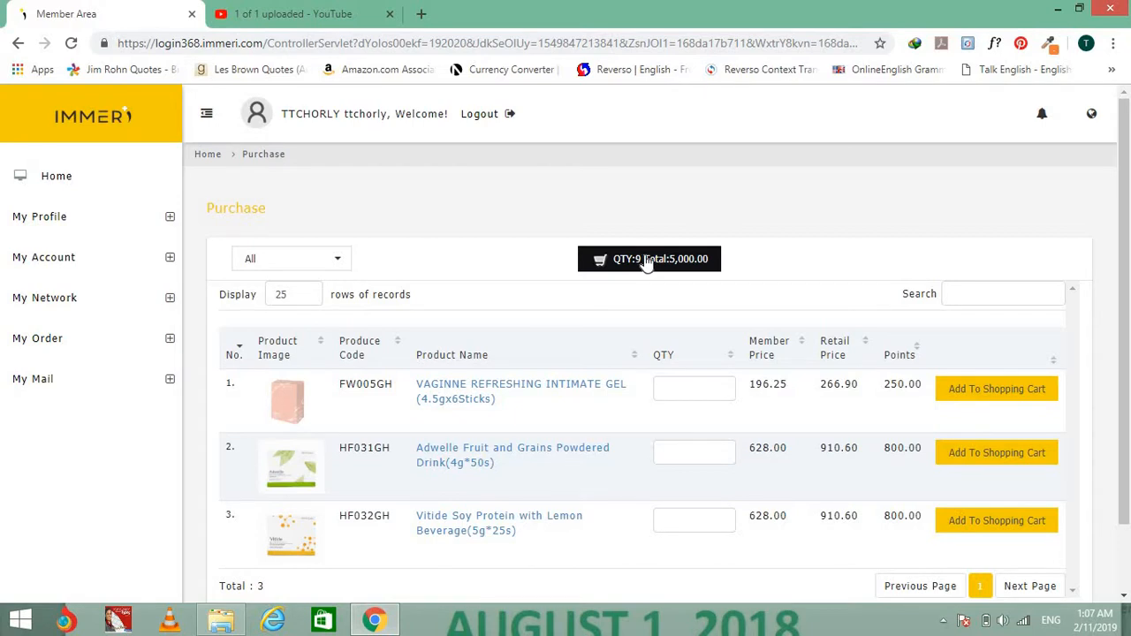
pyautogui.click(673, 265)
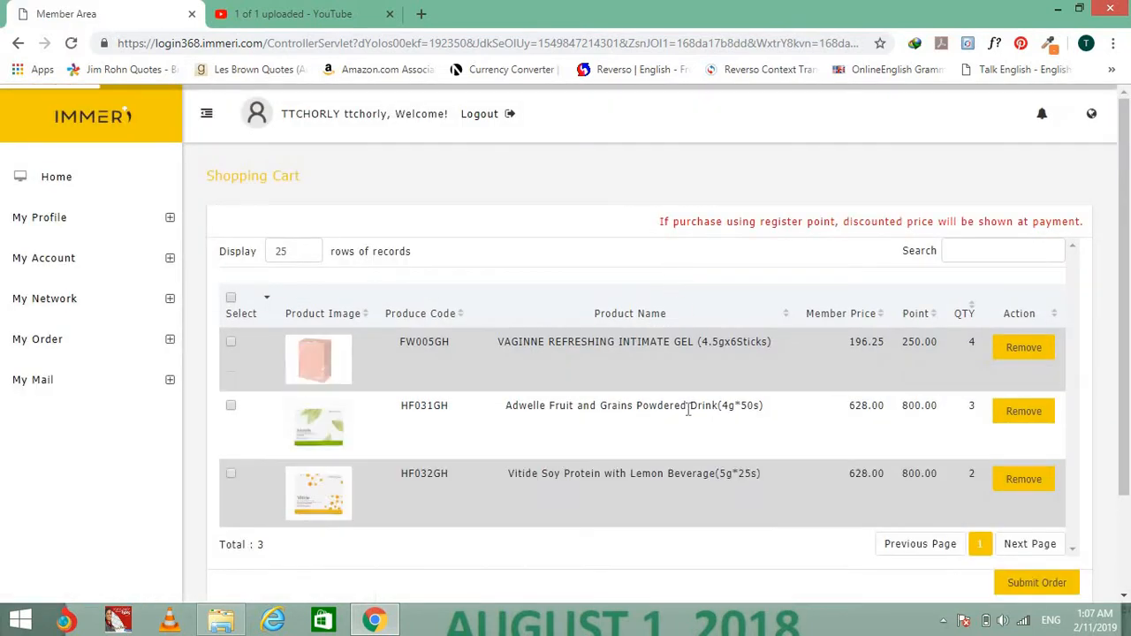
# Tick the cart items for payment so Total Points reads 5,000.00.
pyautogui.scroll(-2, 680, 409)
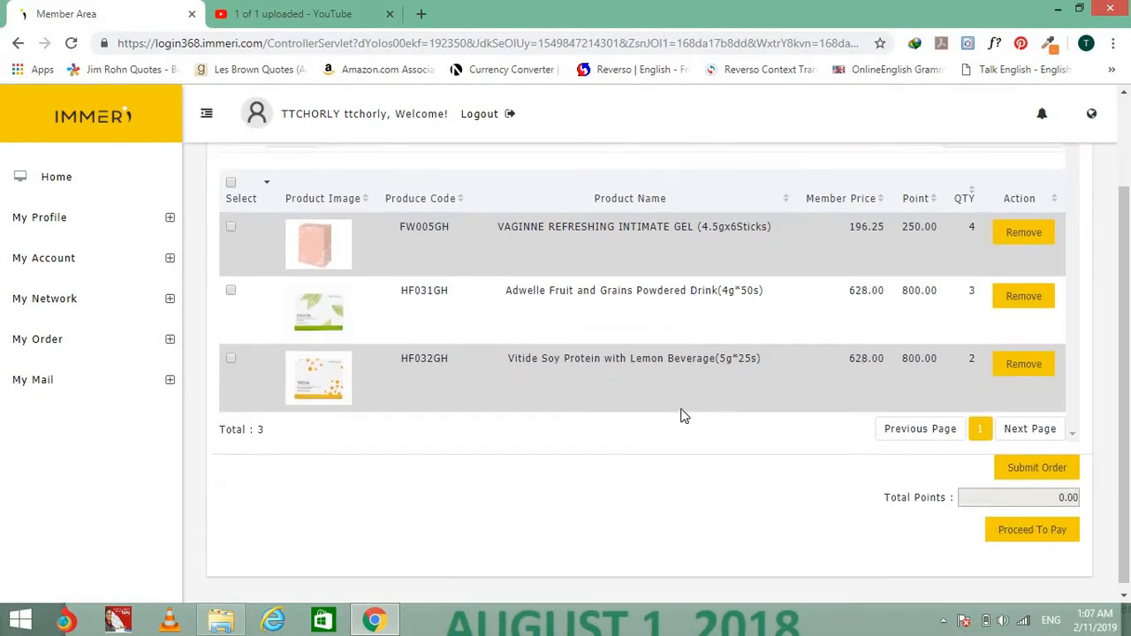
pyautogui.scroll(1, 681, 415)
pyautogui.scroll(-1, 680, 415)
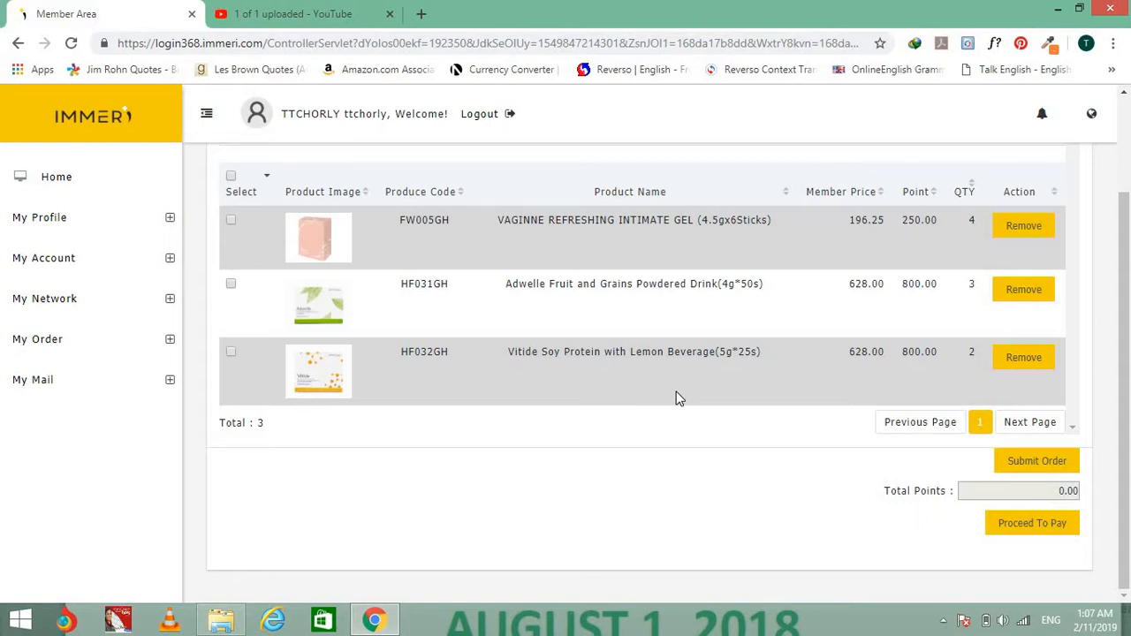
pyautogui.click(1017, 228)
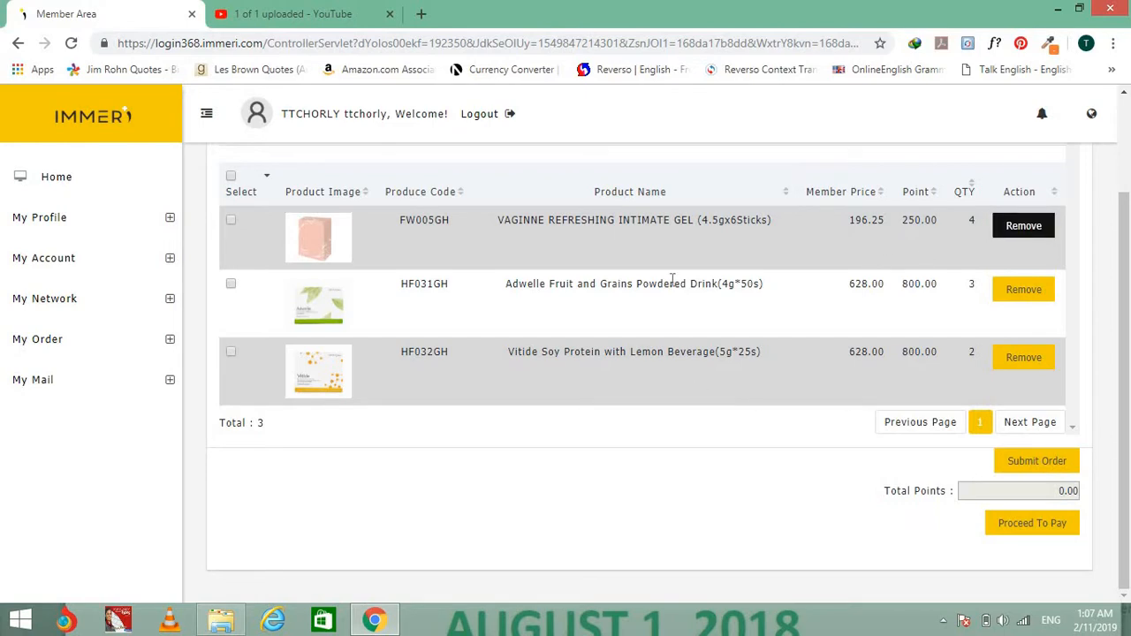
pyautogui.click(232, 179)
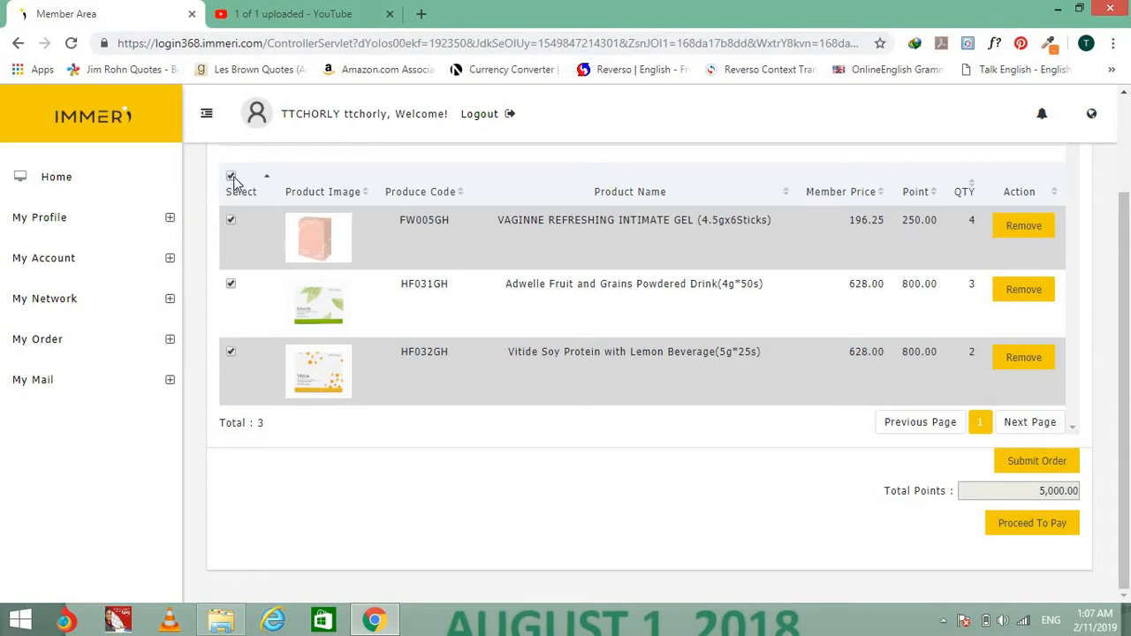
pyautogui.click(231, 178)
pyautogui.click(231, 223)
pyautogui.click(231, 283)
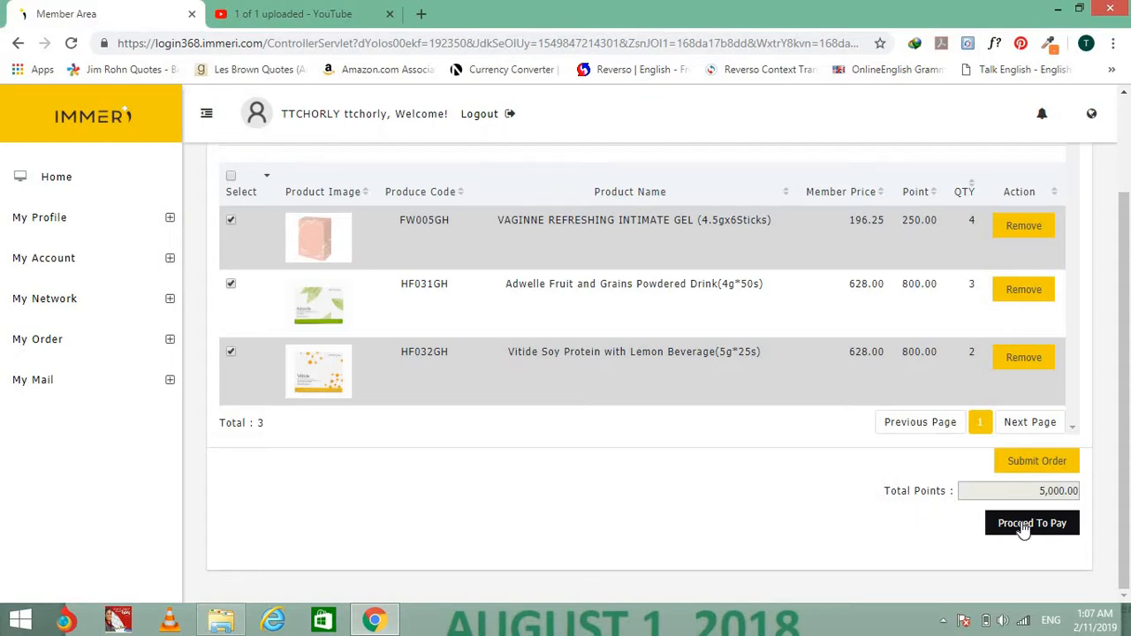
# Proceed to pay for the three marked items and confirm, reaching the 5,000.00-point Submit Order form.
pyautogui.click(1023, 525)
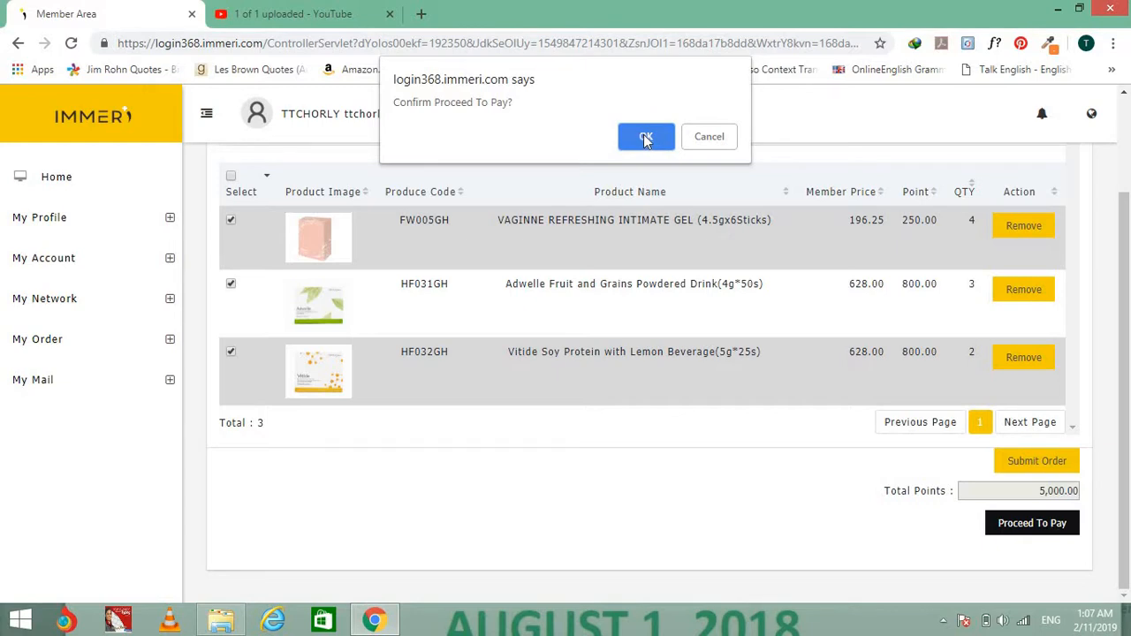
pyautogui.click(645, 137)
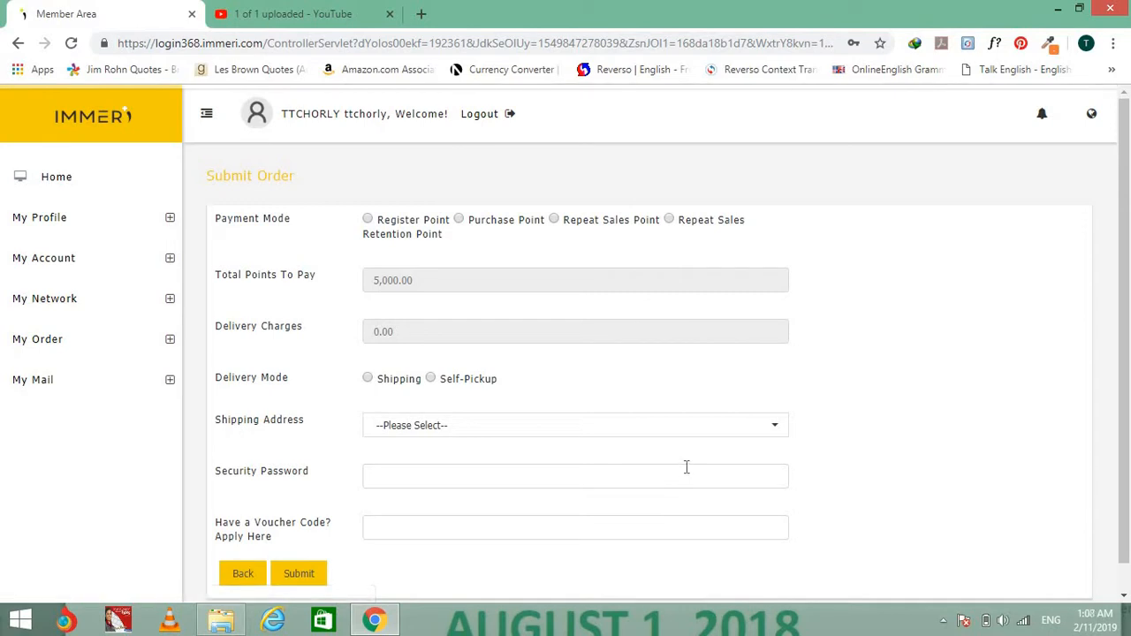
# Select Purchase Point as the payment mode on the Submit Order form.
pyautogui.scroll(-1, 686, 463)
pyautogui.scroll(1, 687, 462)
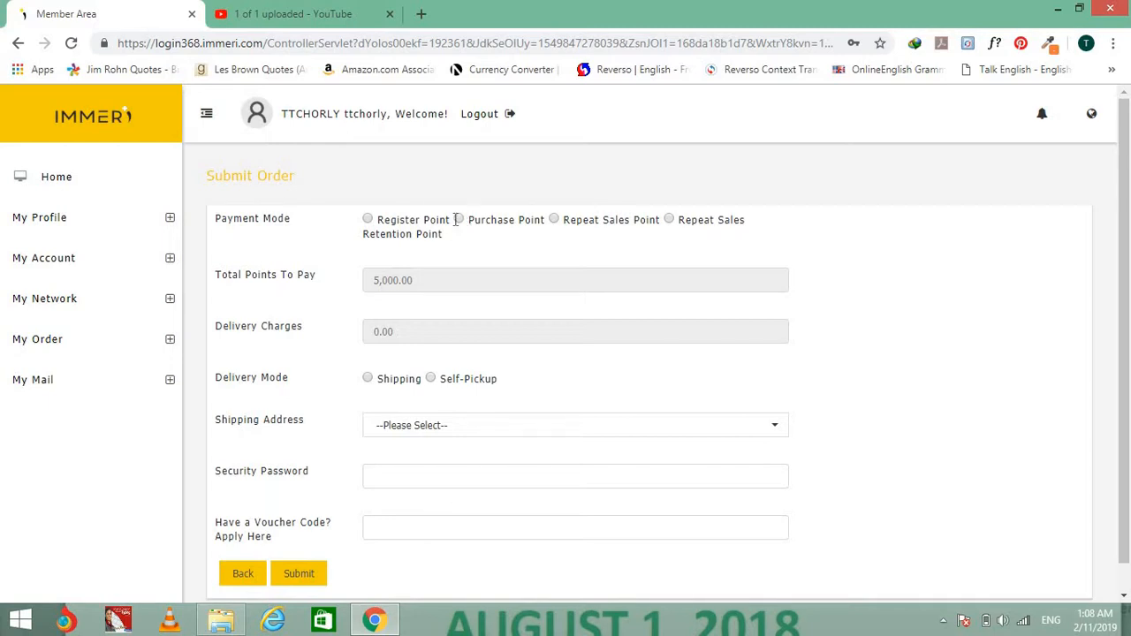
pyautogui.click(460, 220)
# Try Shipping delivery, find no saved addresses, revert to Self-Pickup and focus the Security Password field.
pyautogui.click(433, 379)
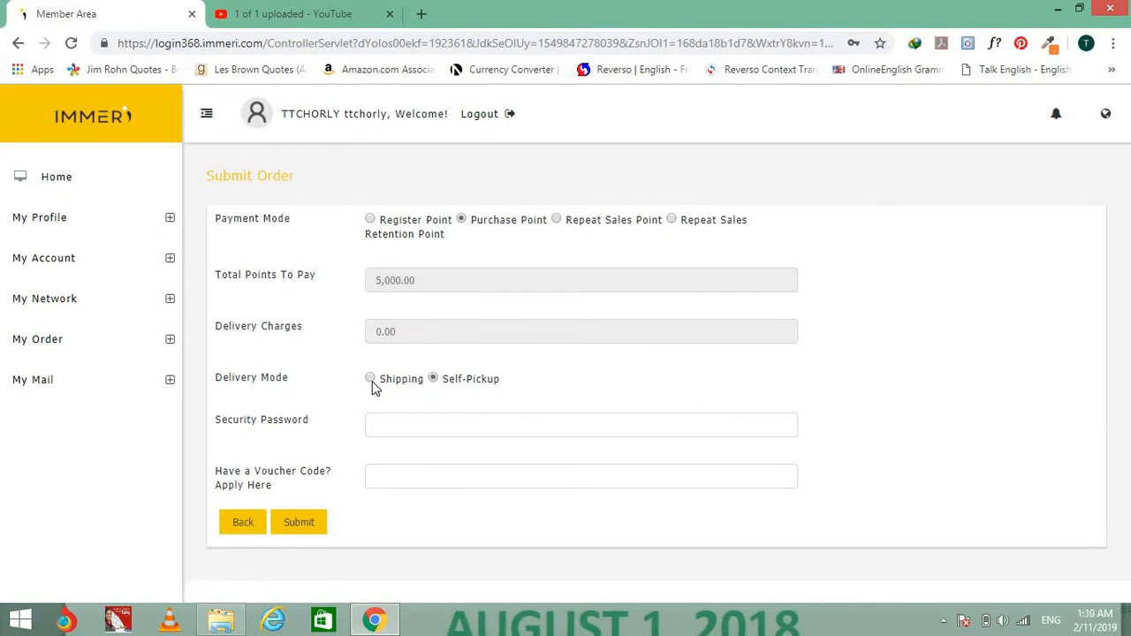
pyautogui.click(370, 380)
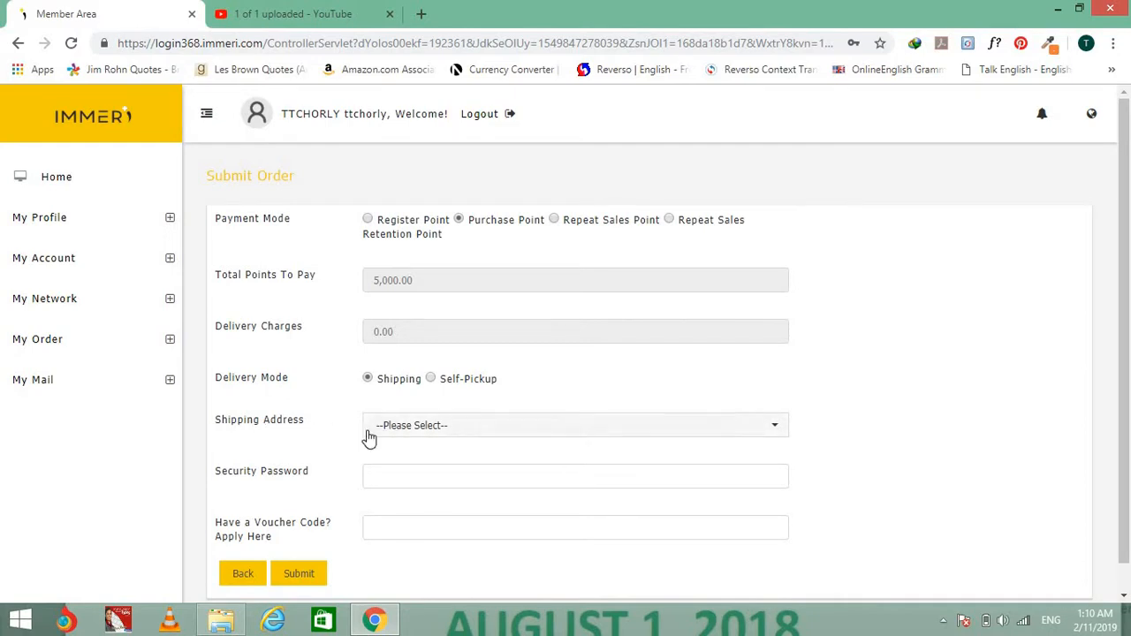
pyautogui.click(460, 432)
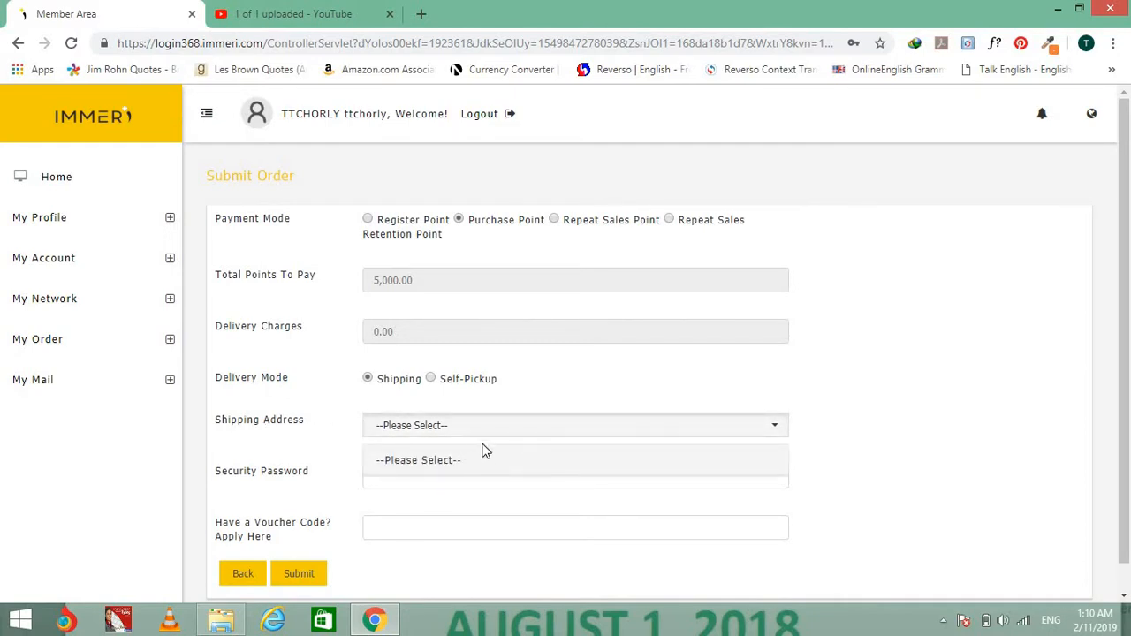
pyautogui.click(303, 434)
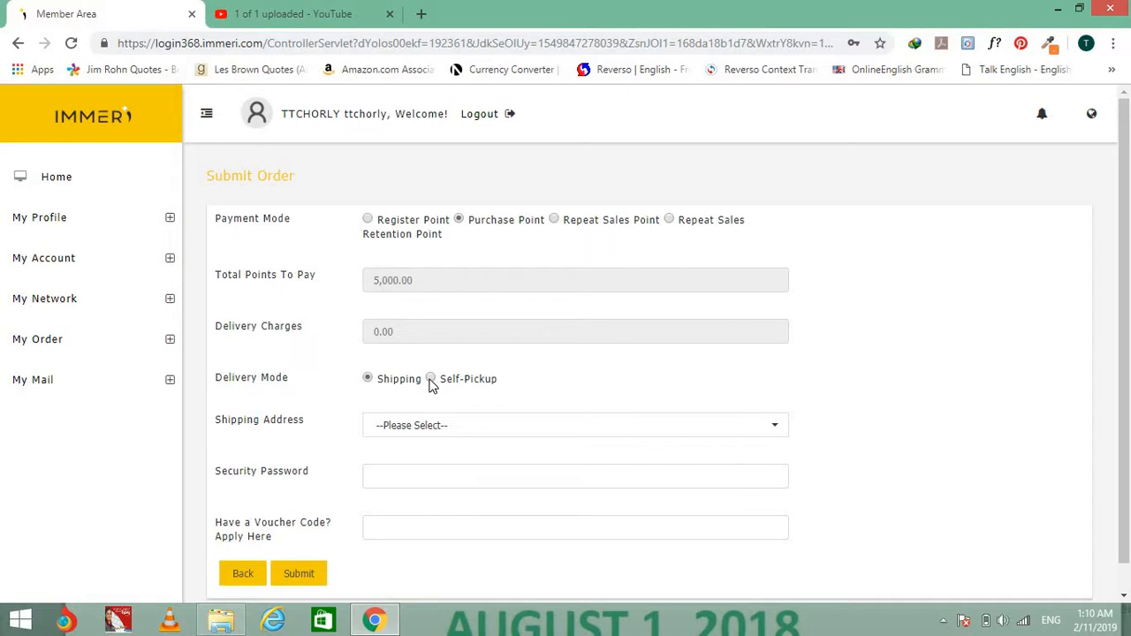
pyautogui.click(431, 380)
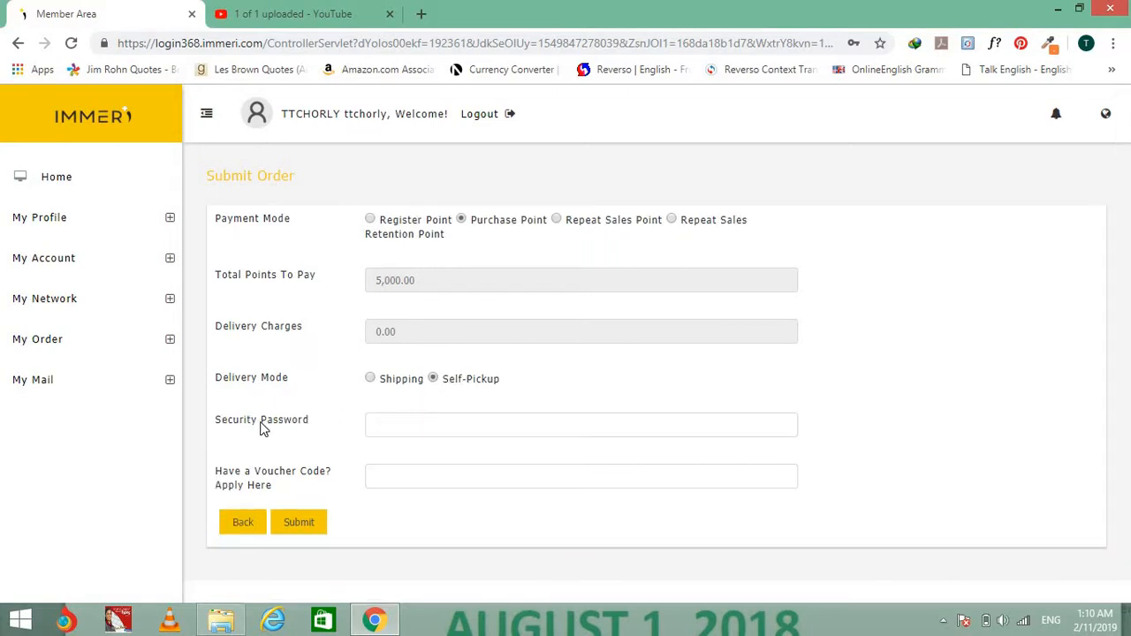
pyautogui.click(397, 431)
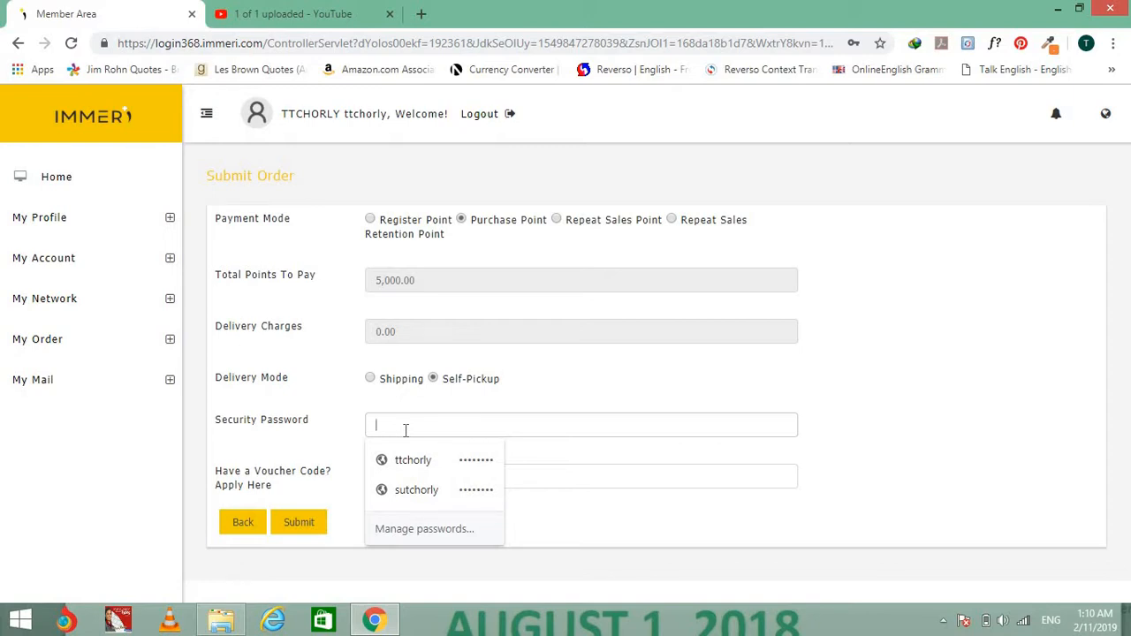
# Fill in the saved security password, then expand My Order in the sidebar.
pyautogui.write('*******')
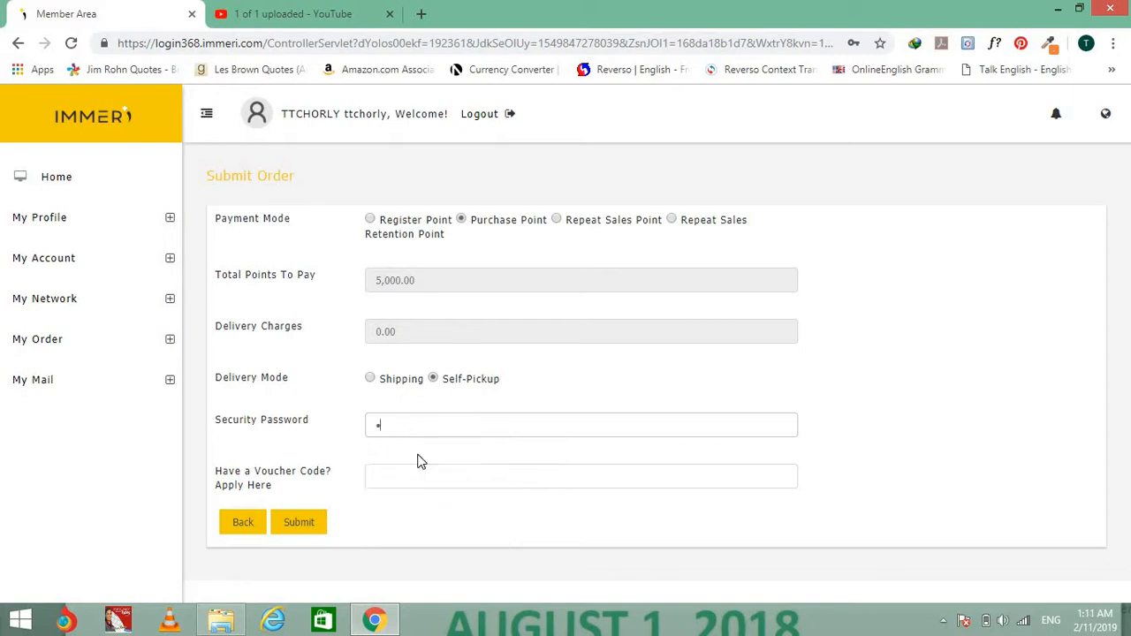
pyautogui.write('*')
pyautogui.click(404, 289)
pyautogui.click(46, 351)
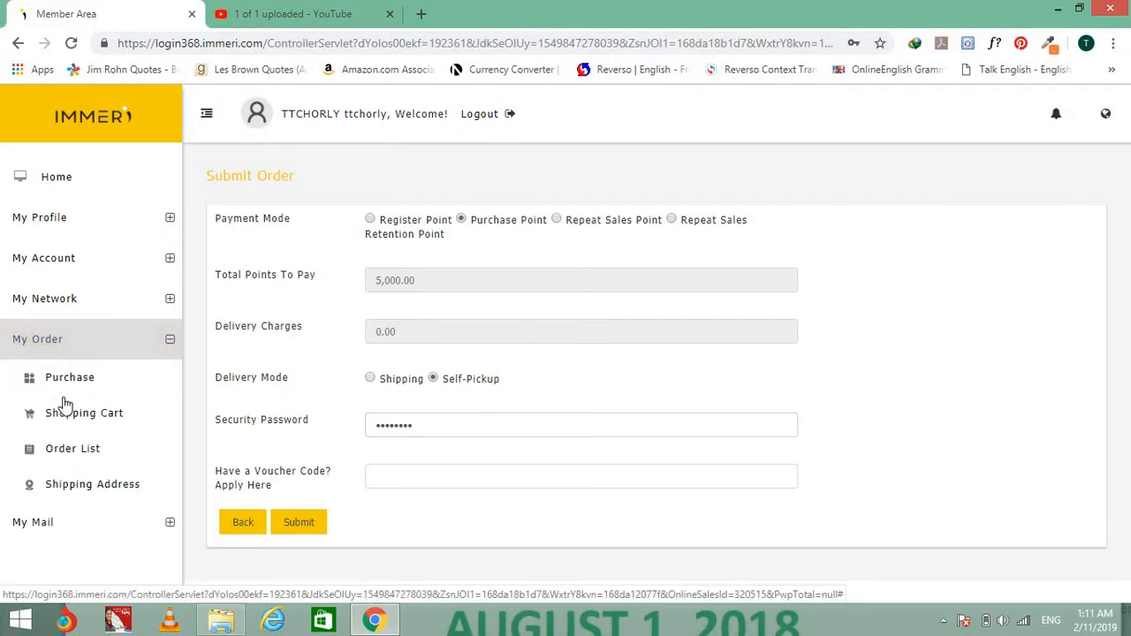
# Open My Order > Order List and review the orders, including the new 5,000.00 Awaiting Payment order.
pyautogui.click(71, 449)
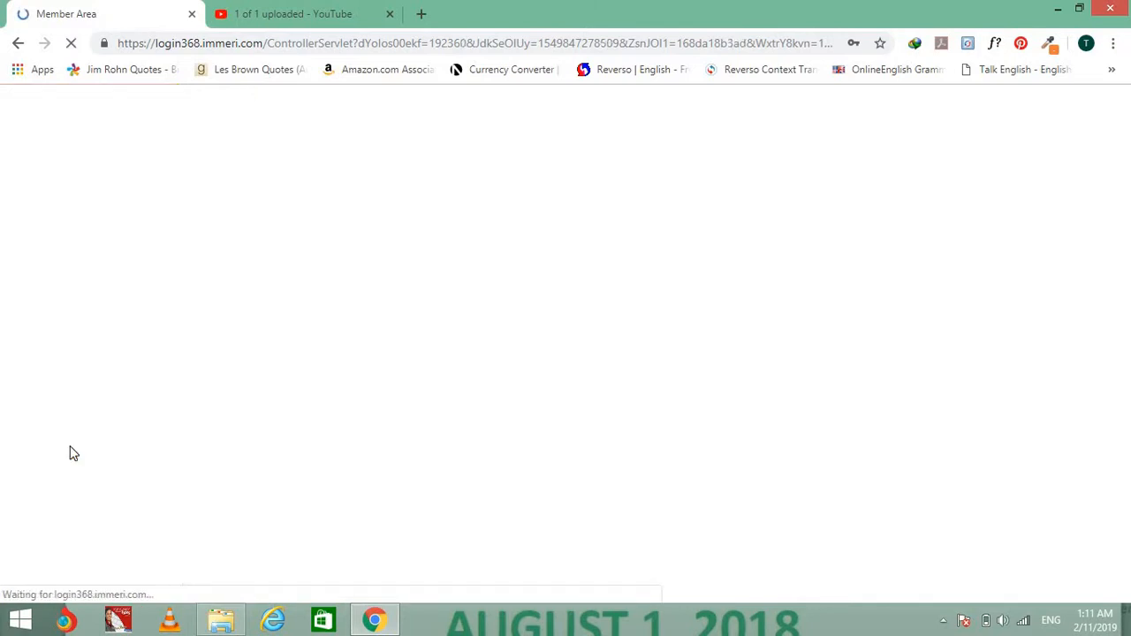
pyautogui.scroll(-2, 659, 350)
pyautogui.scroll(-1, 659, 350)
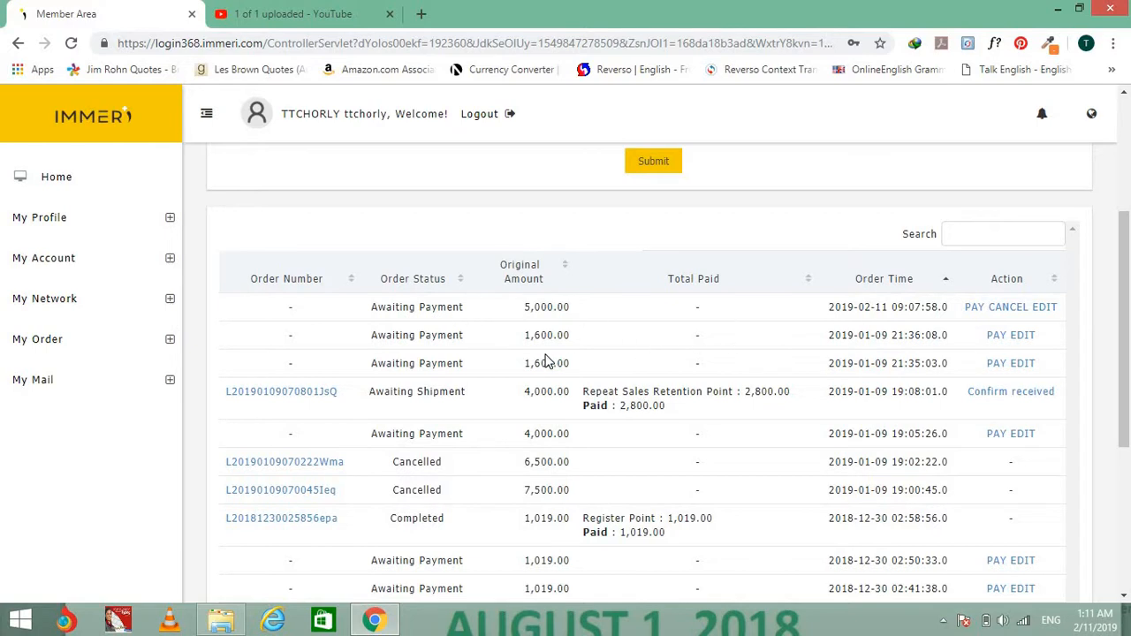
pyautogui.scroll(-1, 547, 355)
pyautogui.scroll(1, 547, 354)
pyautogui.scroll(-4, 735, 382)
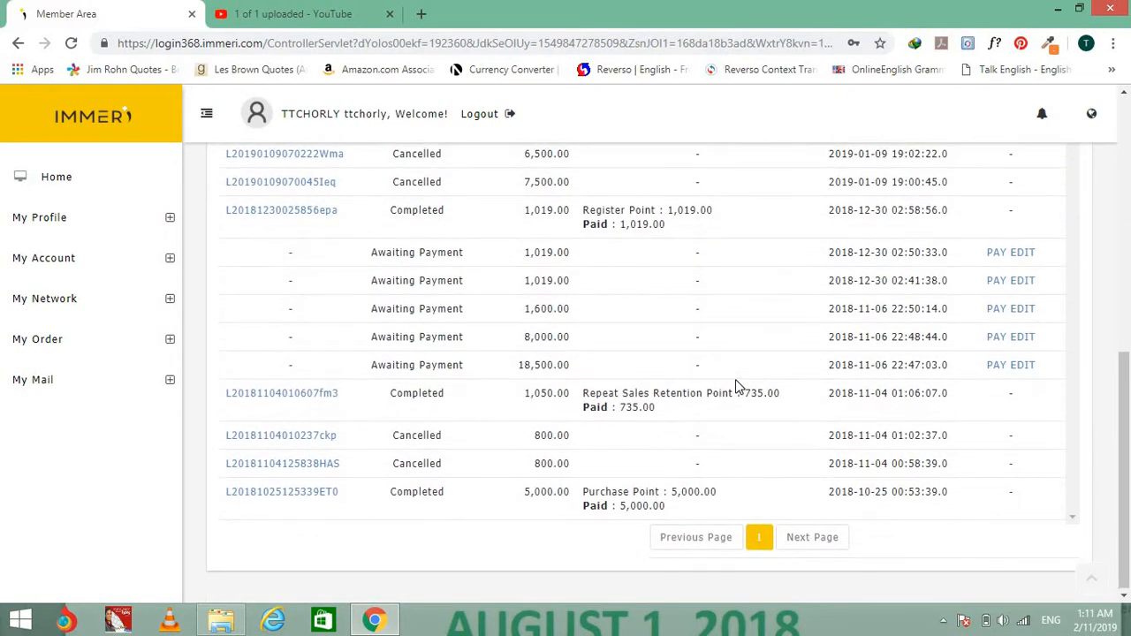
pyautogui.scroll(5, 734, 382)
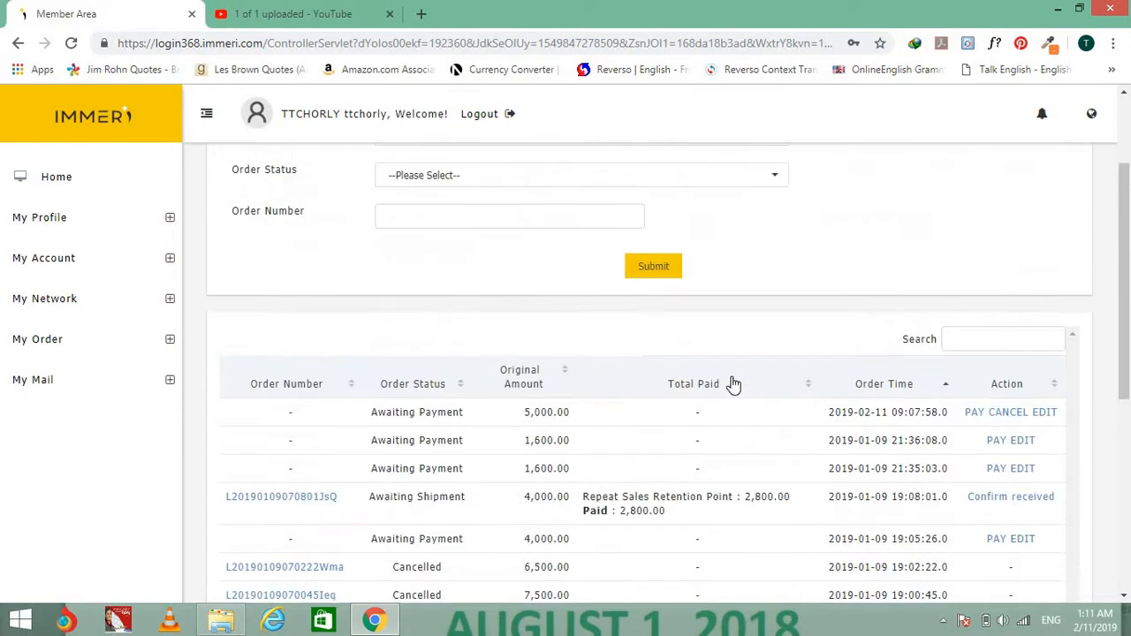
pyautogui.click(87, 351)
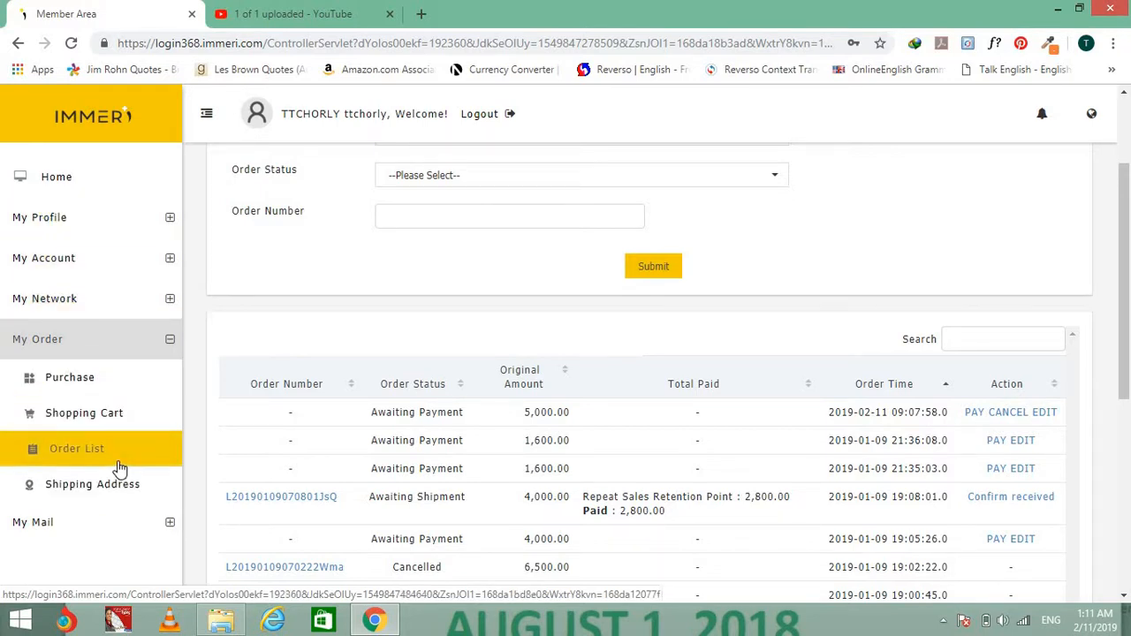
pyautogui.click(113, 491)
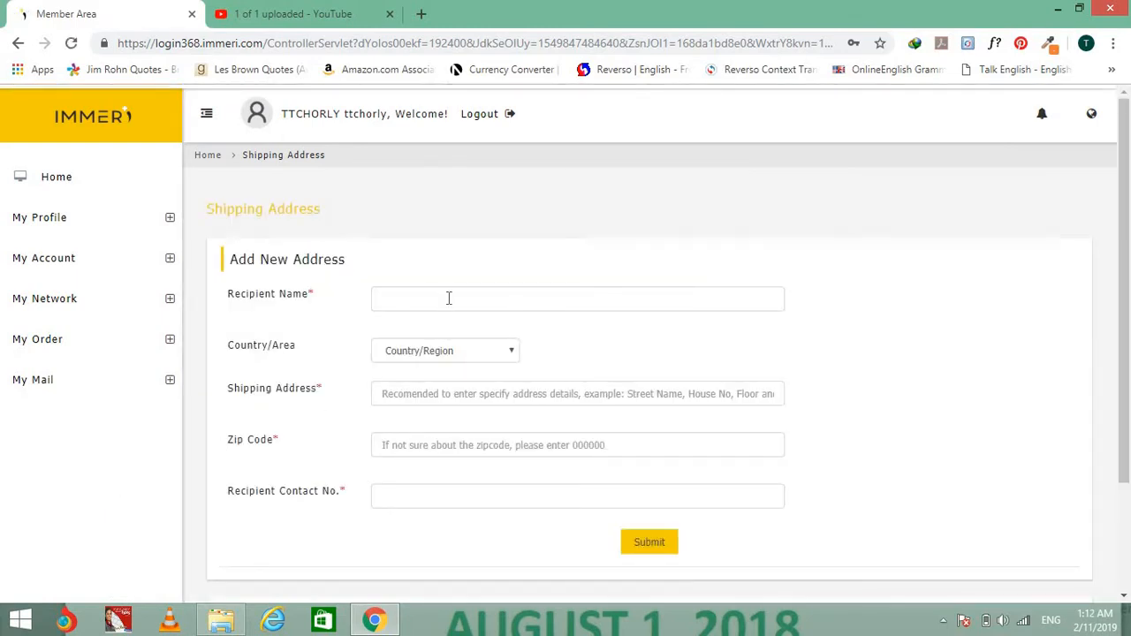
pyautogui.click(449, 299)
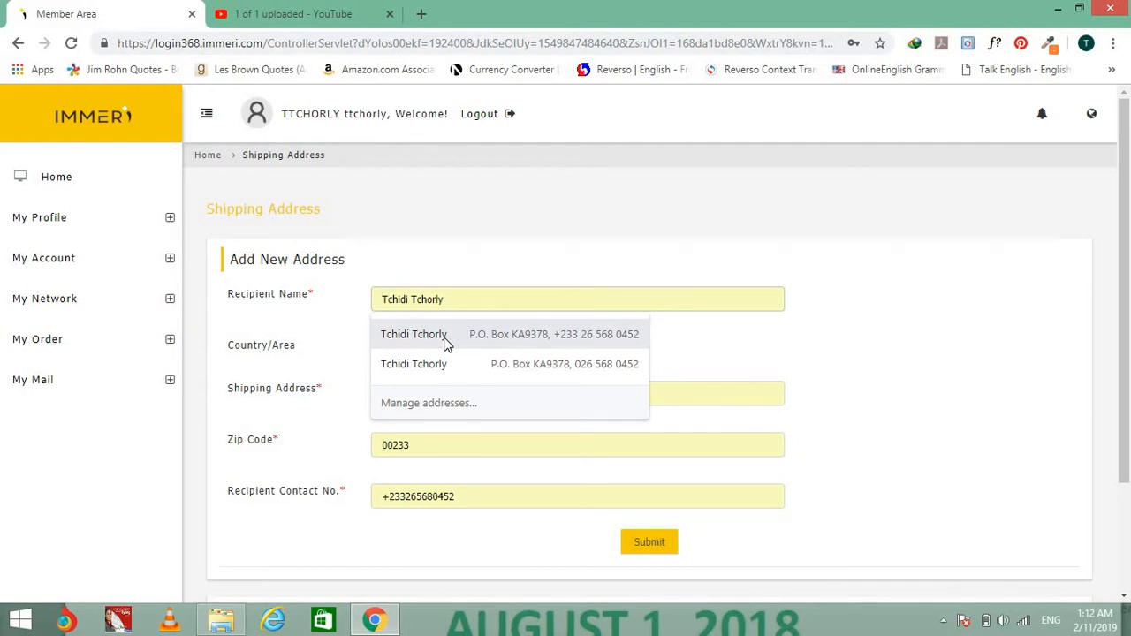
pyautogui.click(445, 343)
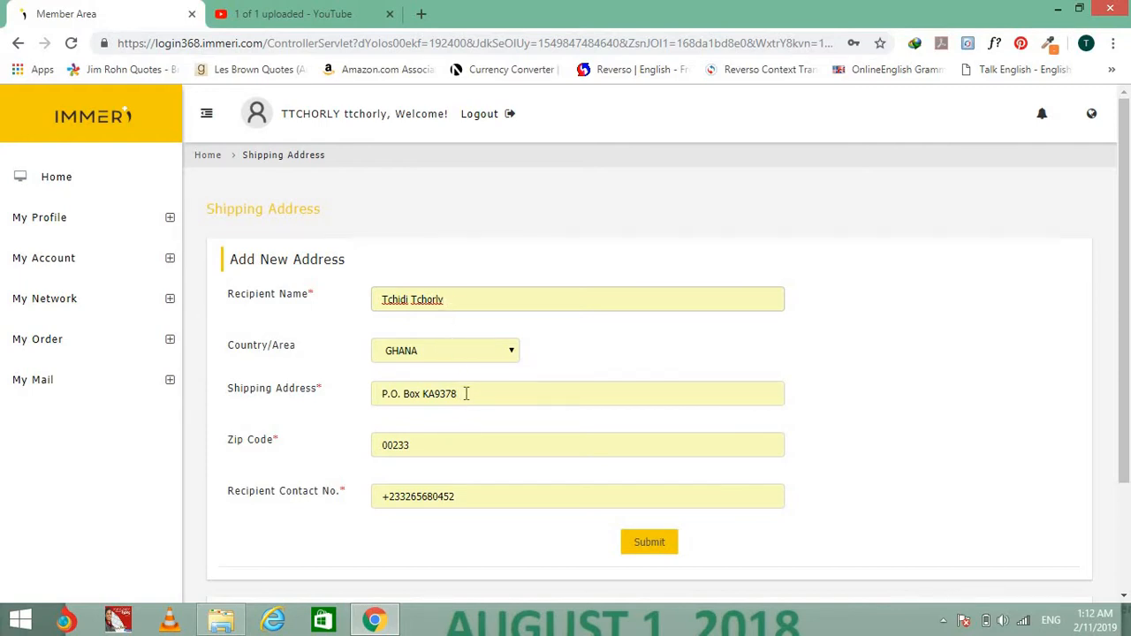
pyautogui.click(466, 393)
pyautogui.moveTo(462, 391); pyautogui.dragTo(378, 394)
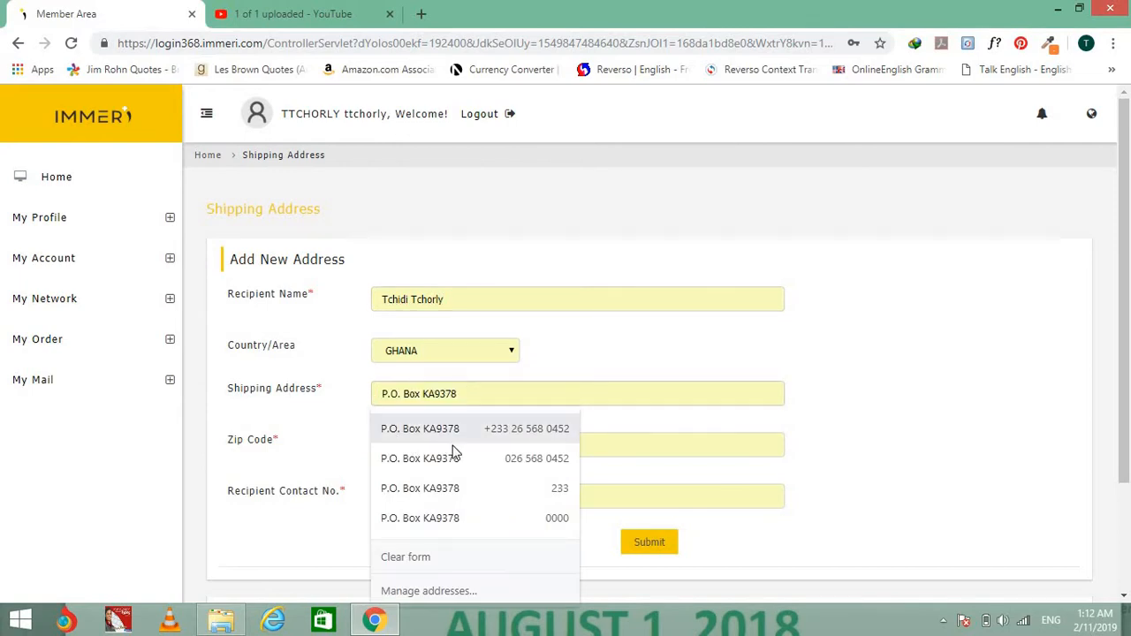
pyautogui.tripleClick(419, 395)
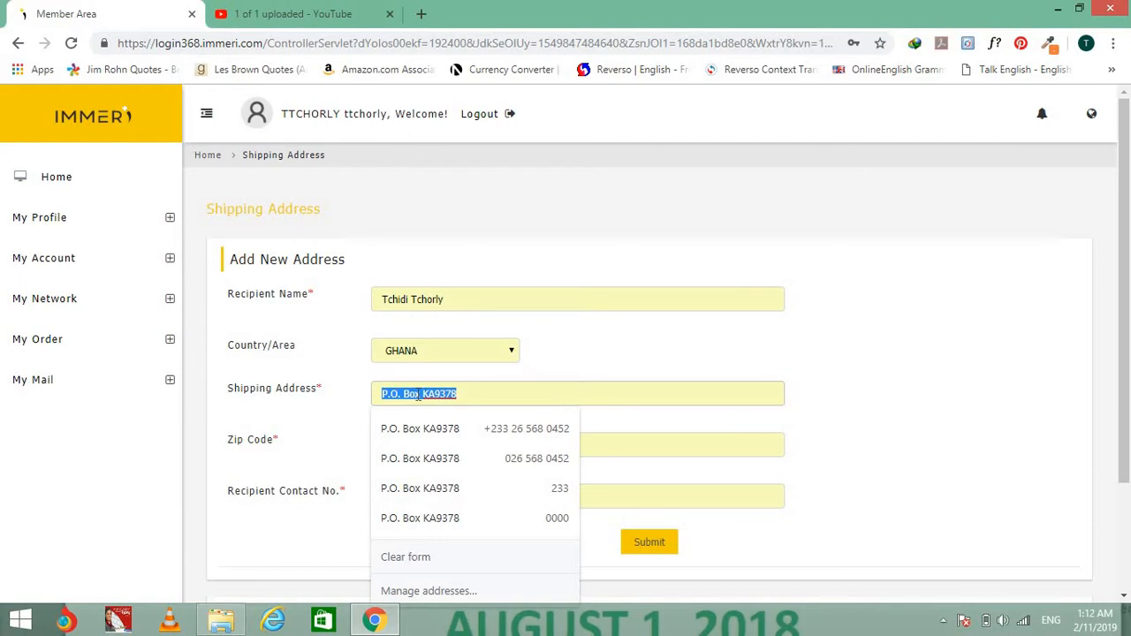
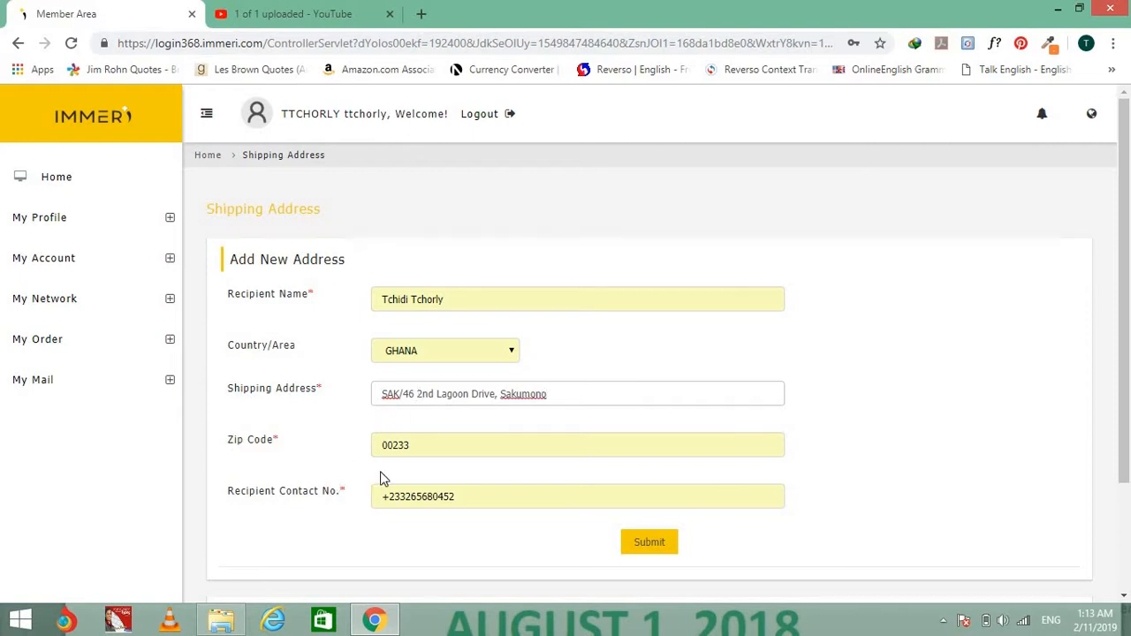
# Set the zip code to 000000, edit the contact number, and try saving the address.
pyautogui.click(412, 453)
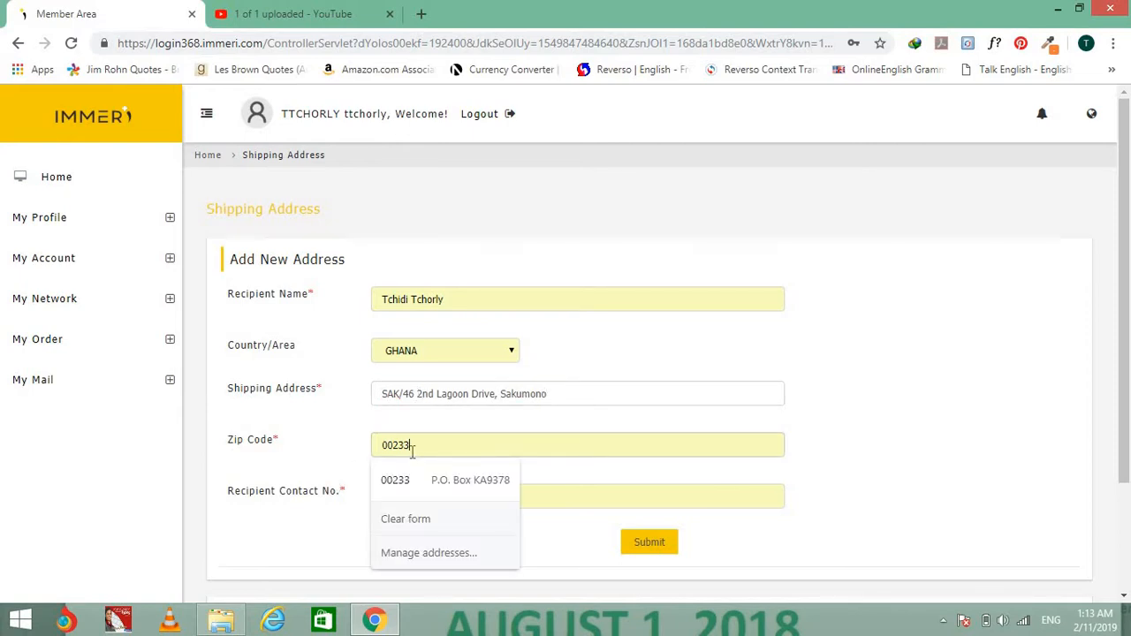
pyautogui.press('BackSpace')
pyautogui.press('BackSpace')
pyautogui.press('BackSpace')
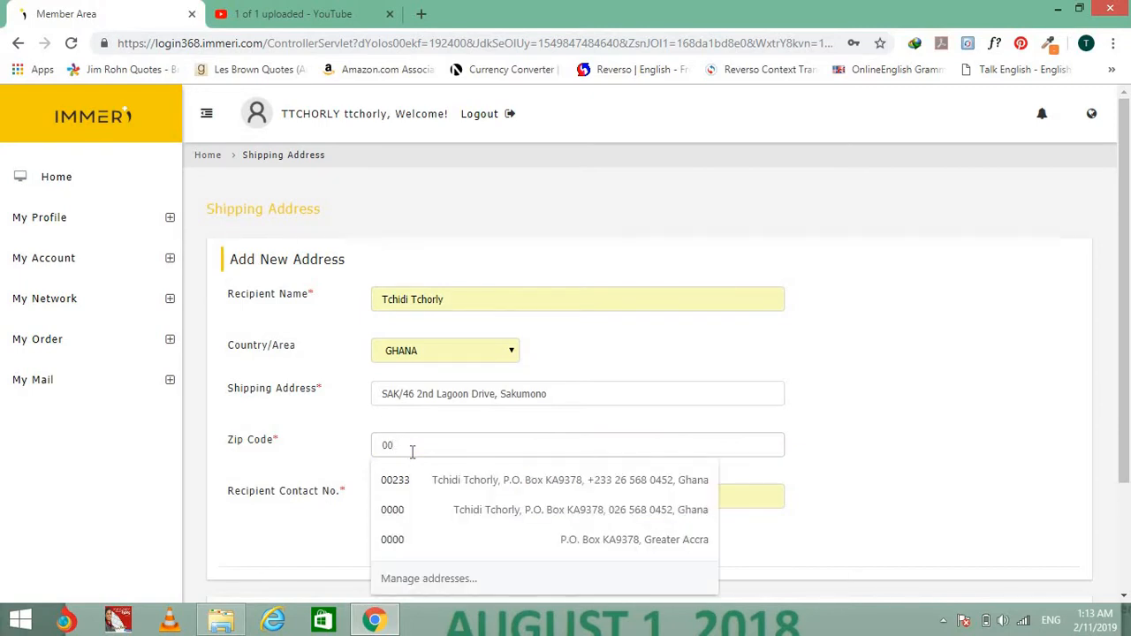
pyautogui.write('0000')
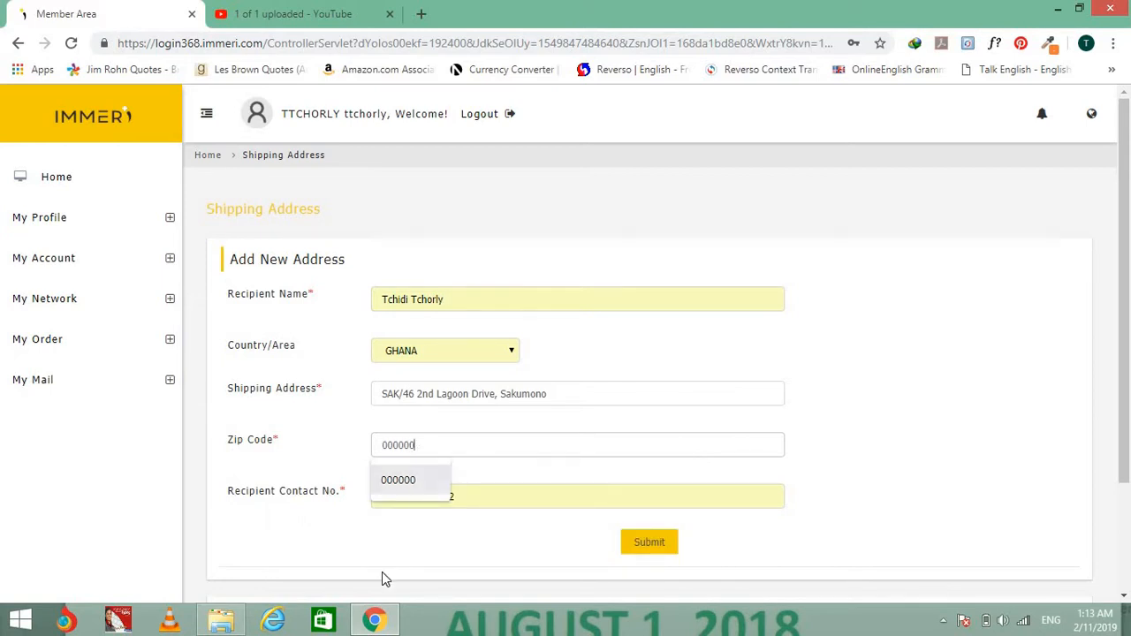
pyautogui.click(381, 546)
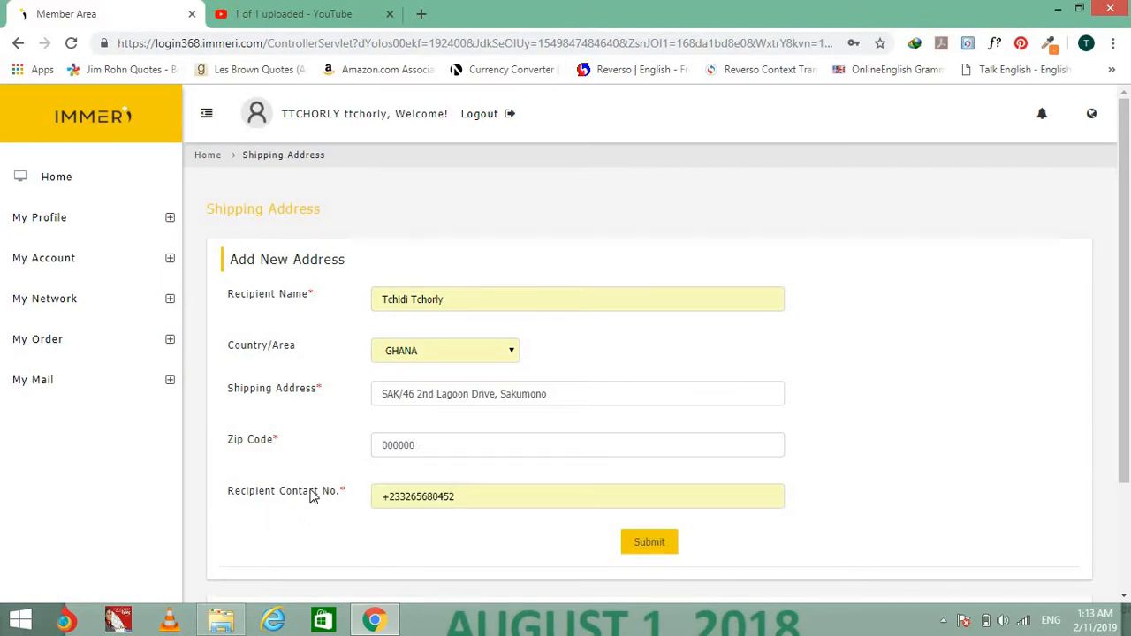
pyautogui.moveTo(464, 496); pyautogui.dragTo(409, 500)
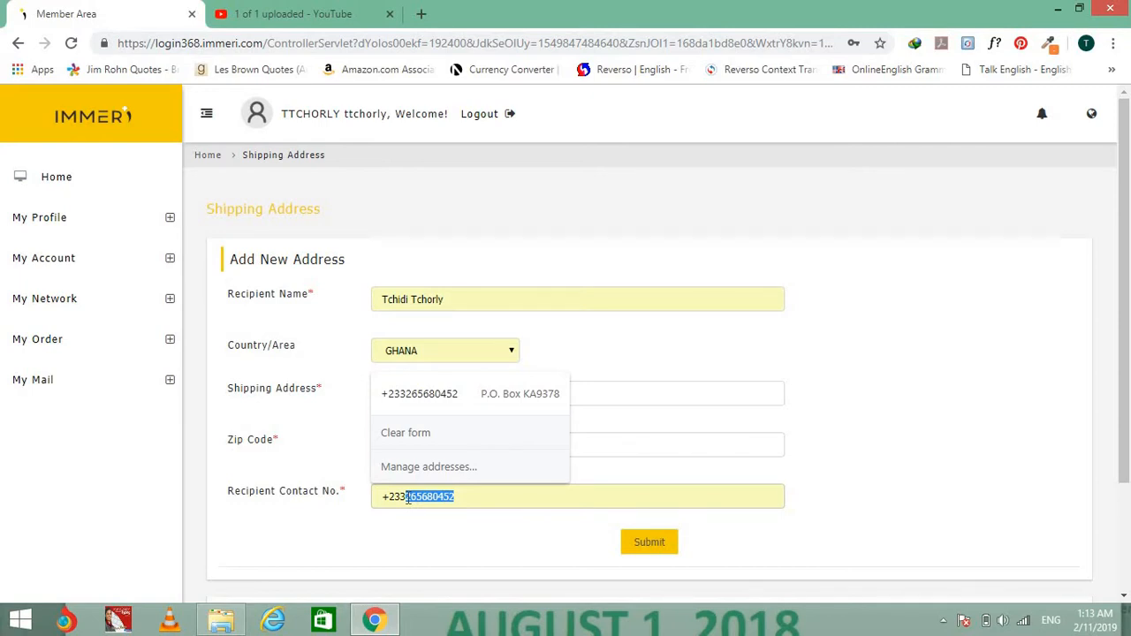
pyautogui.press('BackSpace')
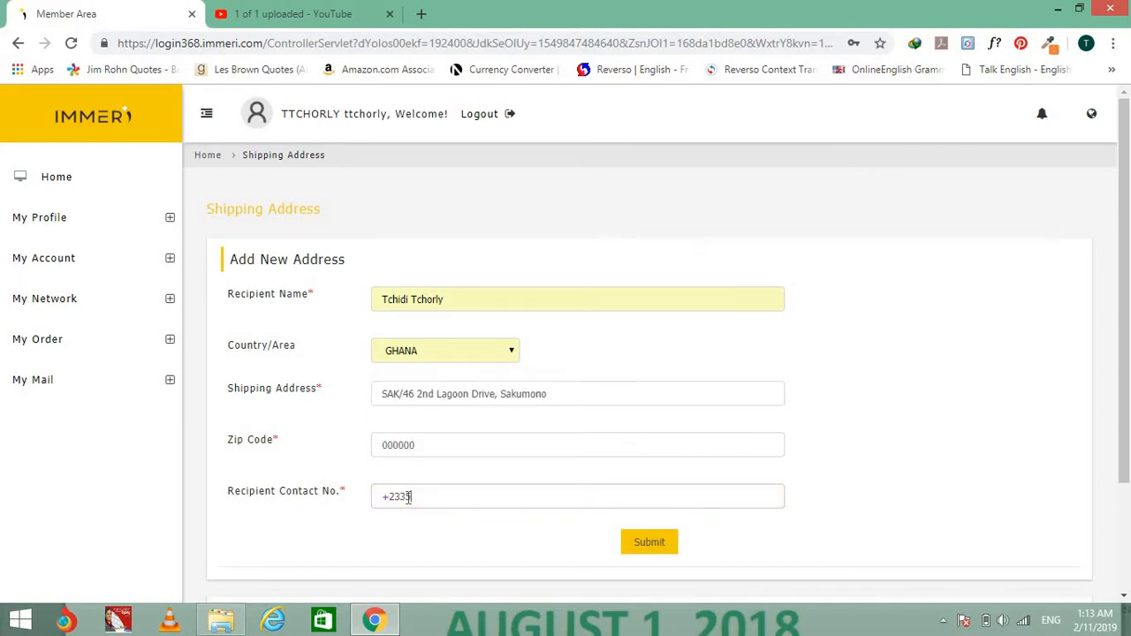
pyautogui.write('55')
pyautogui.press('Return')
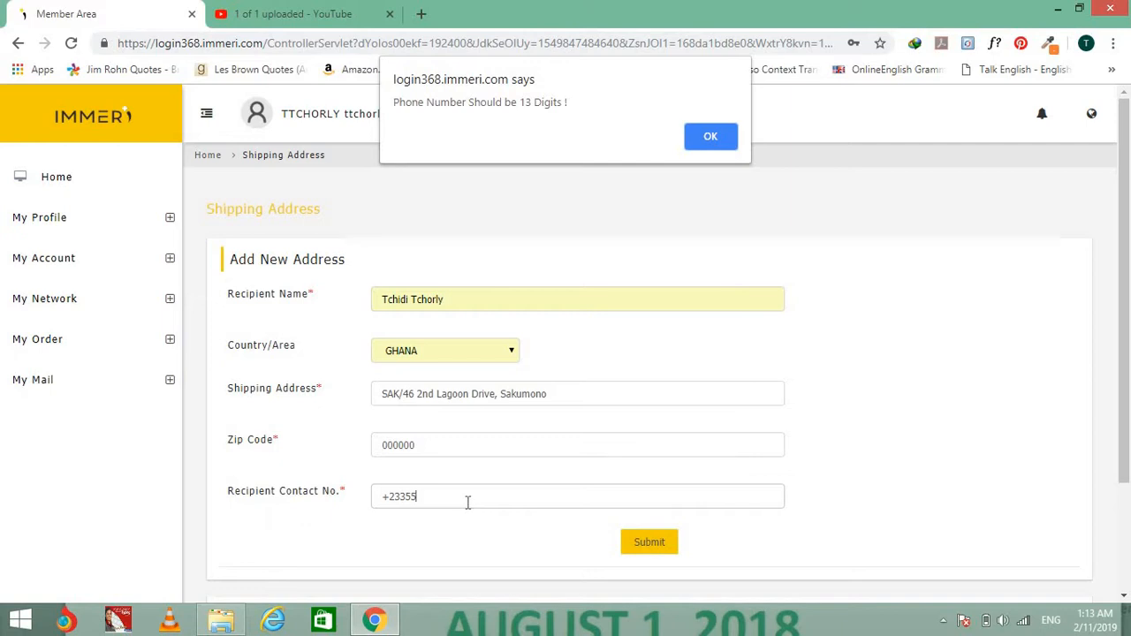
# Dismiss the 13-digit warning, complete the recipient's contact number, and submit the Sakumono address.
pyautogui.click(709, 140)
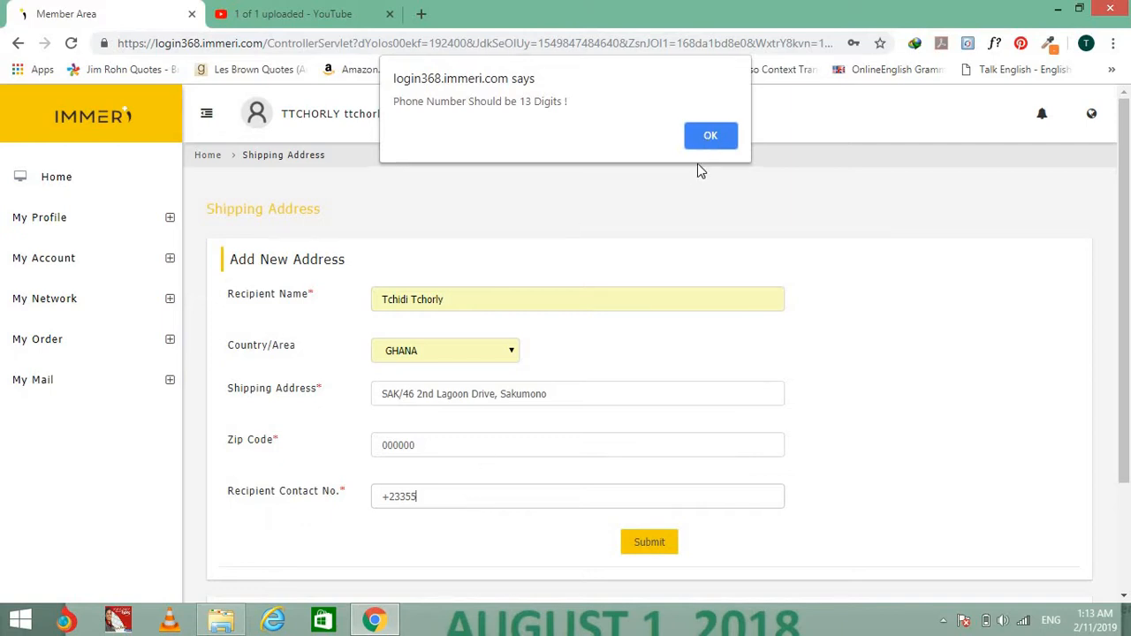
pyautogui.click(535, 496)
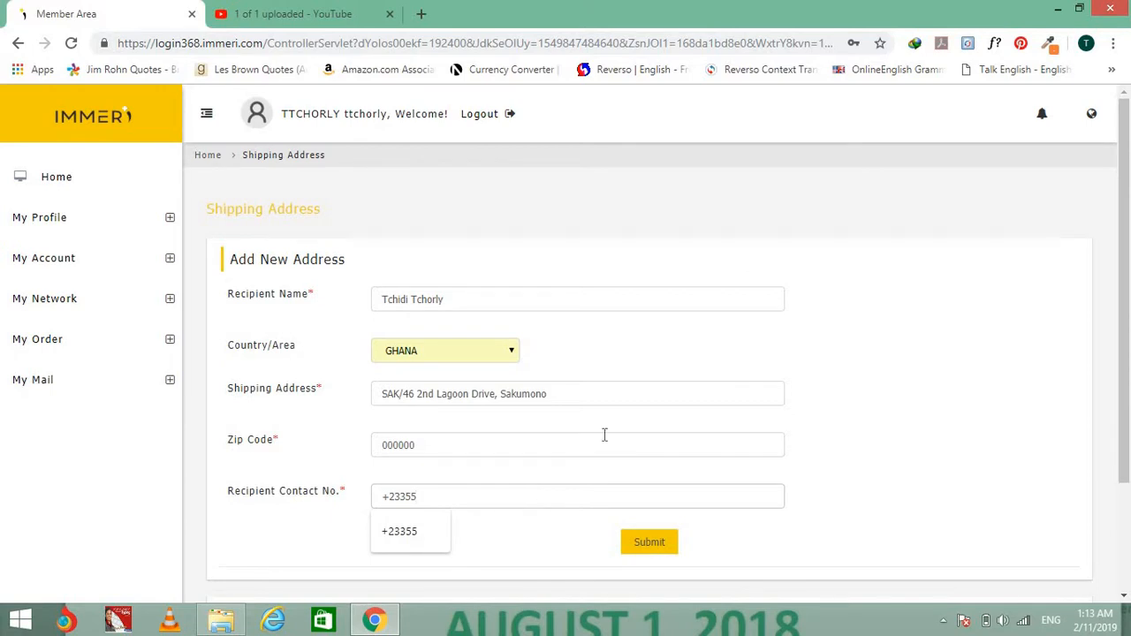
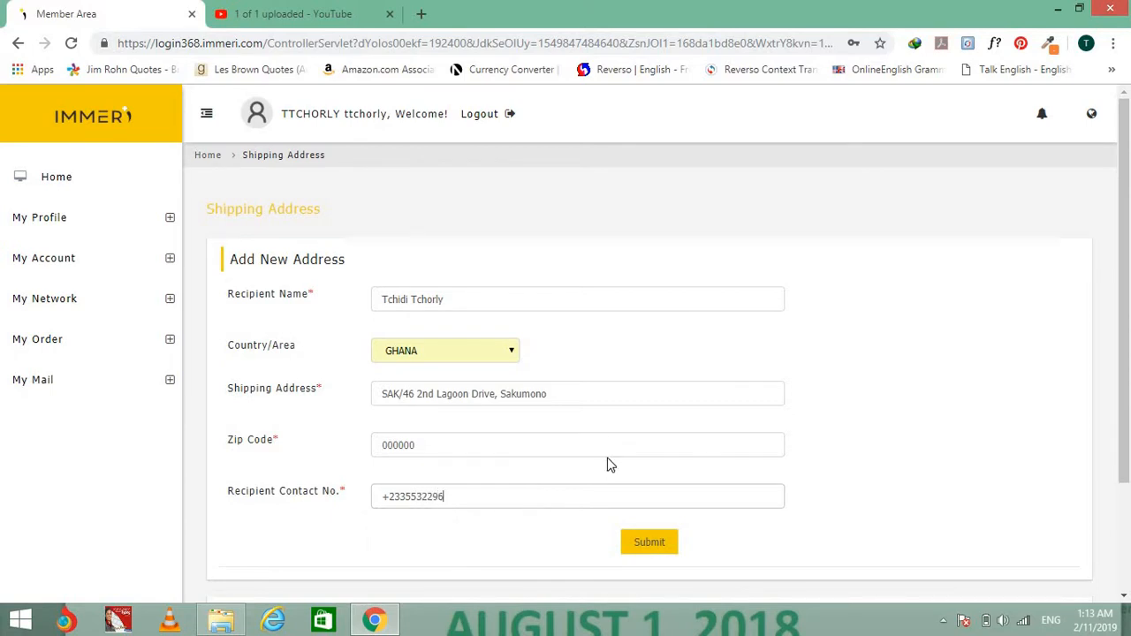
pyautogui.click(658, 548)
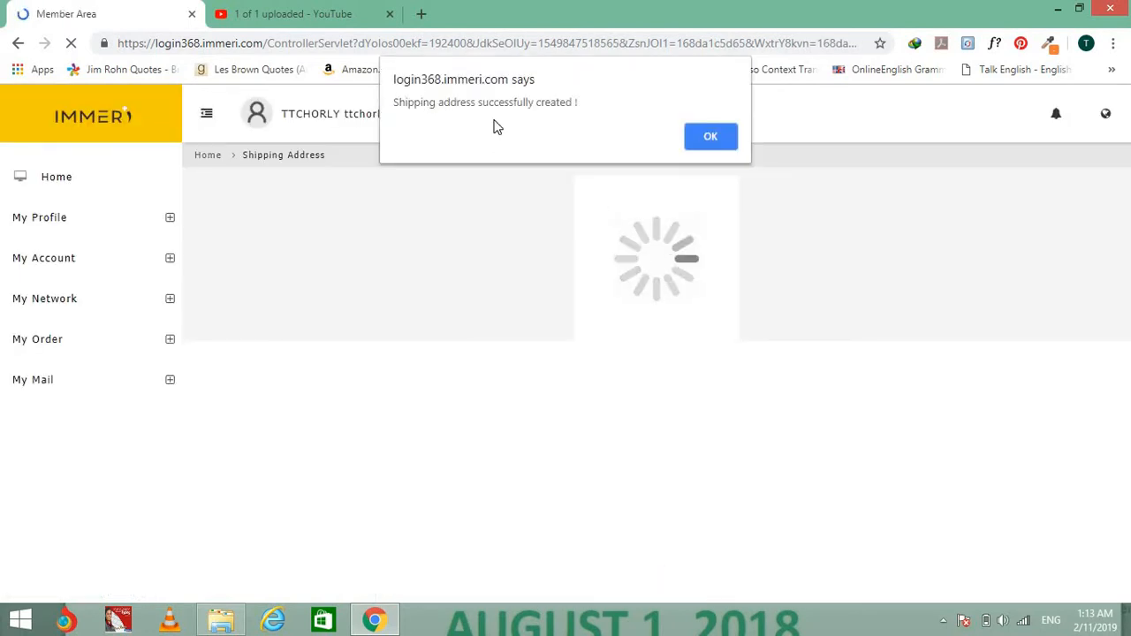
pyautogui.click(710, 135)
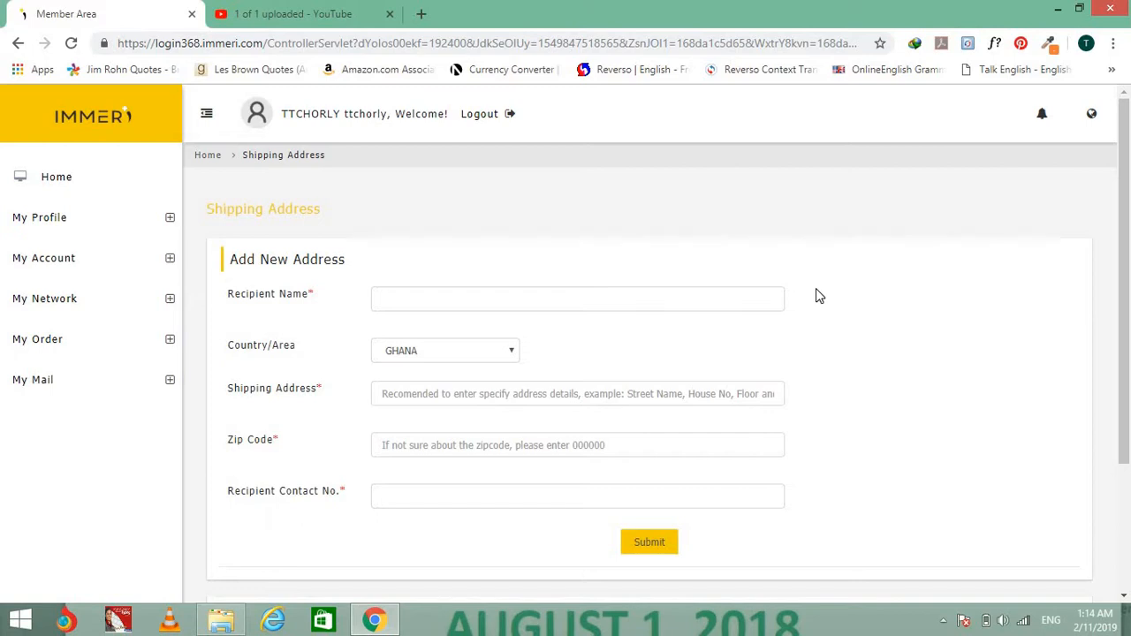
pyautogui.scroll(-2, 775, 290)
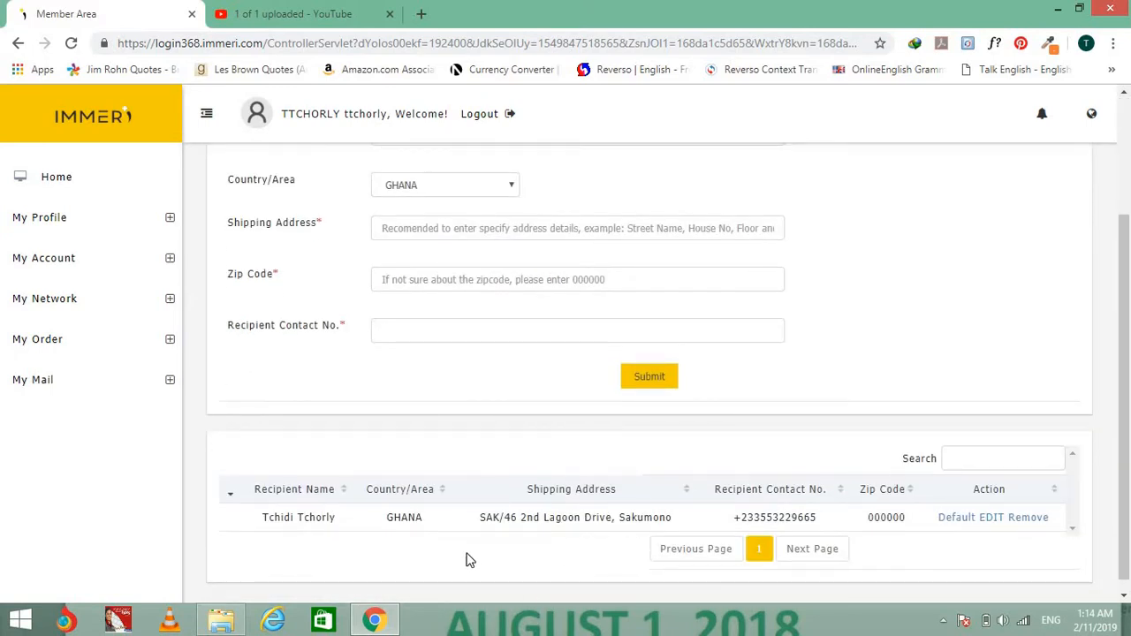
pyautogui.scroll(-1, 464, 557)
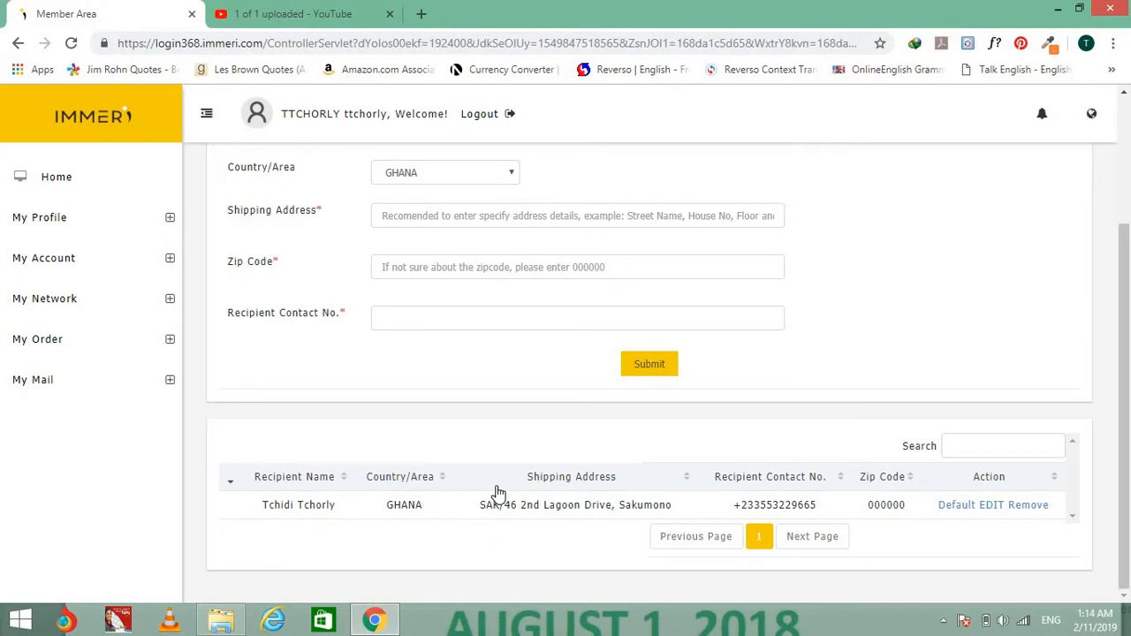
pyautogui.scroll(2, 497, 487)
pyautogui.scroll(-2, 504, 486)
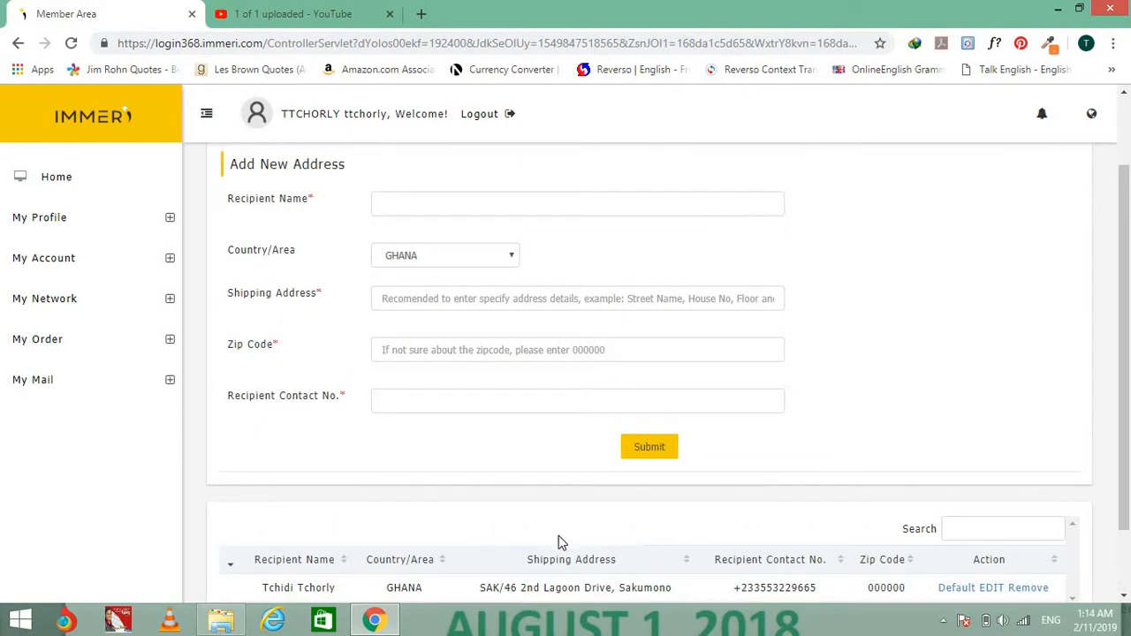
pyautogui.scroll(1, 557, 542)
pyautogui.scroll(-2, 558, 543)
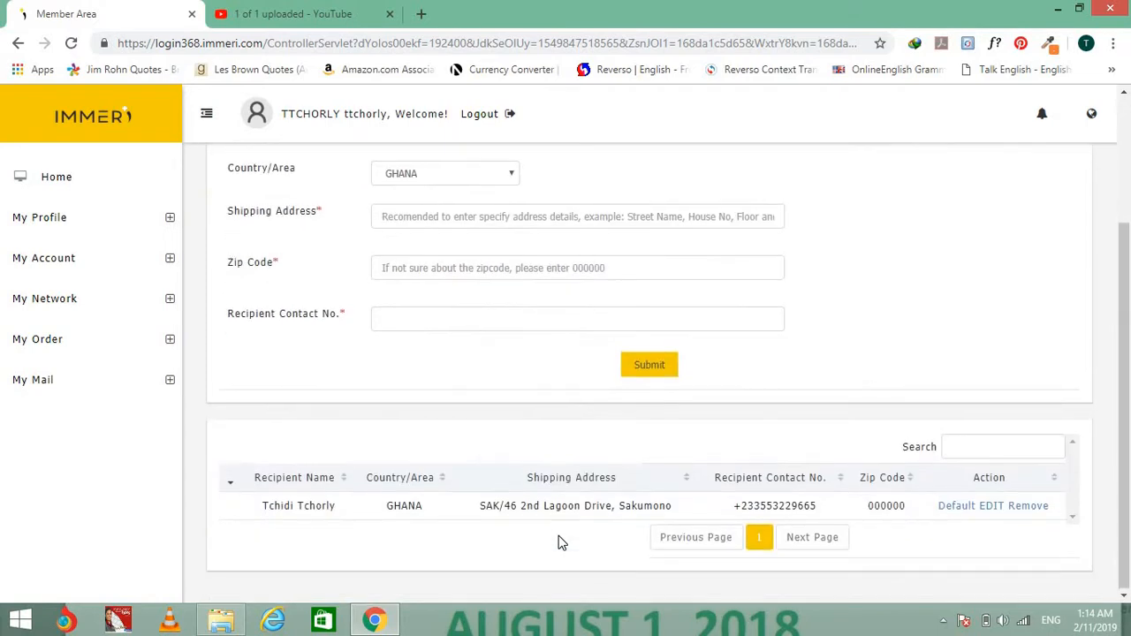
pyautogui.scroll(1, 557, 542)
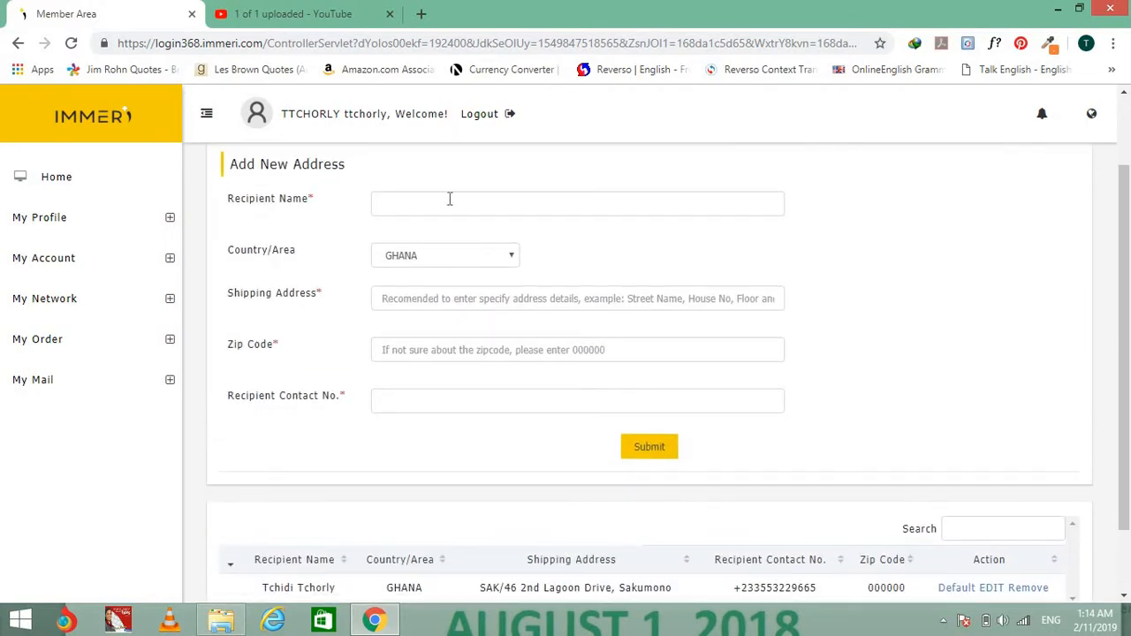
pyautogui.scroll(-1, 459, 262)
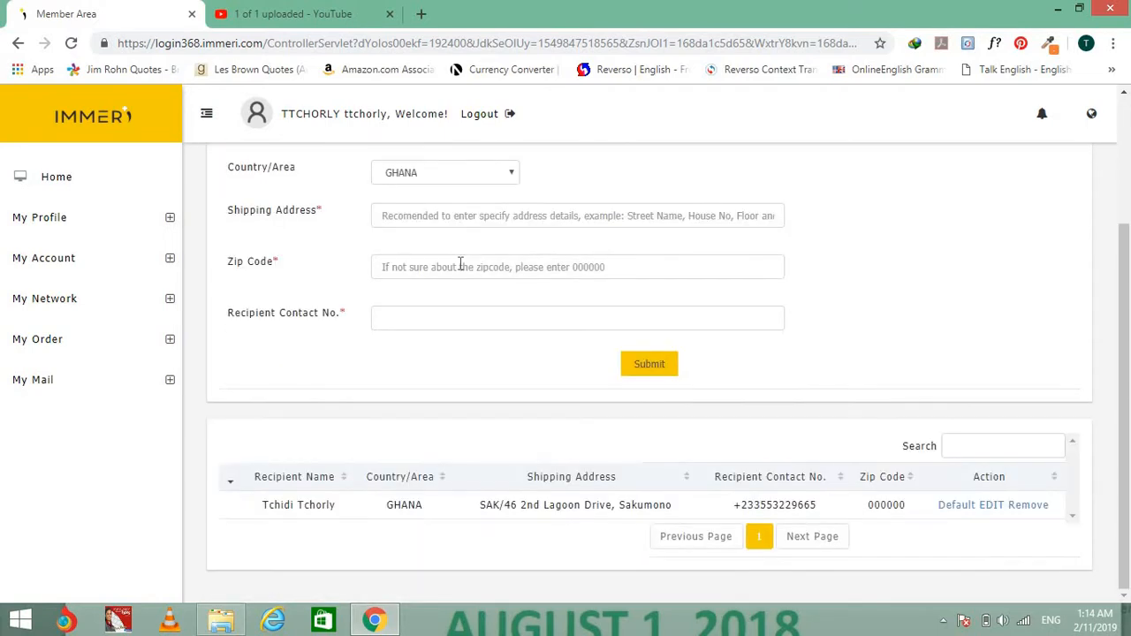
pyautogui.scroll(1, 458, 263)
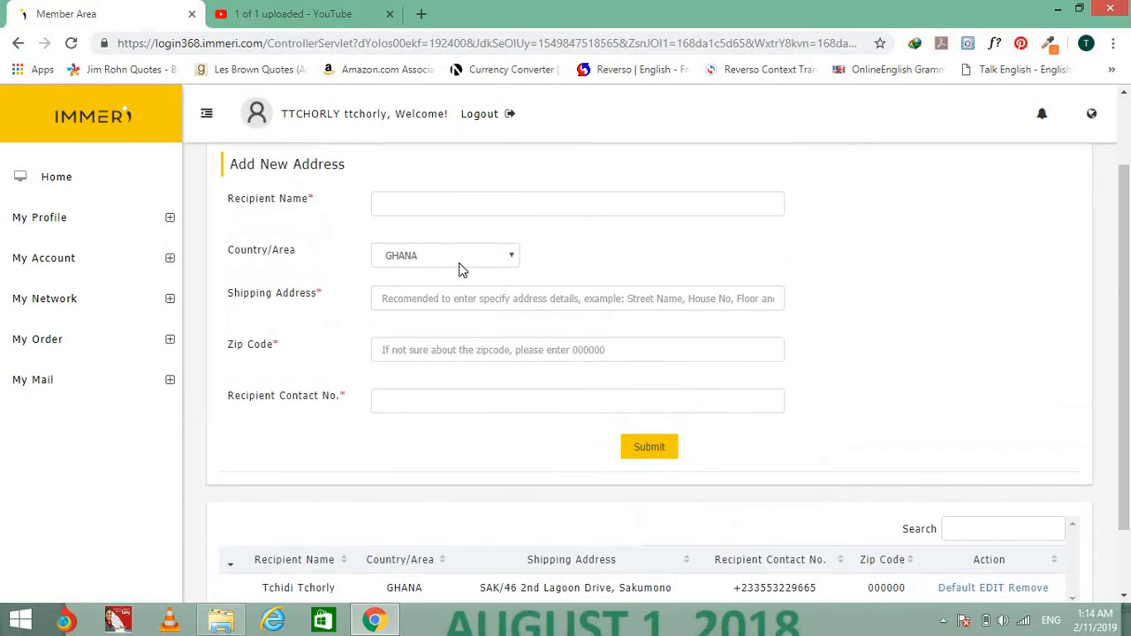
pyautogui.click(445, 210)
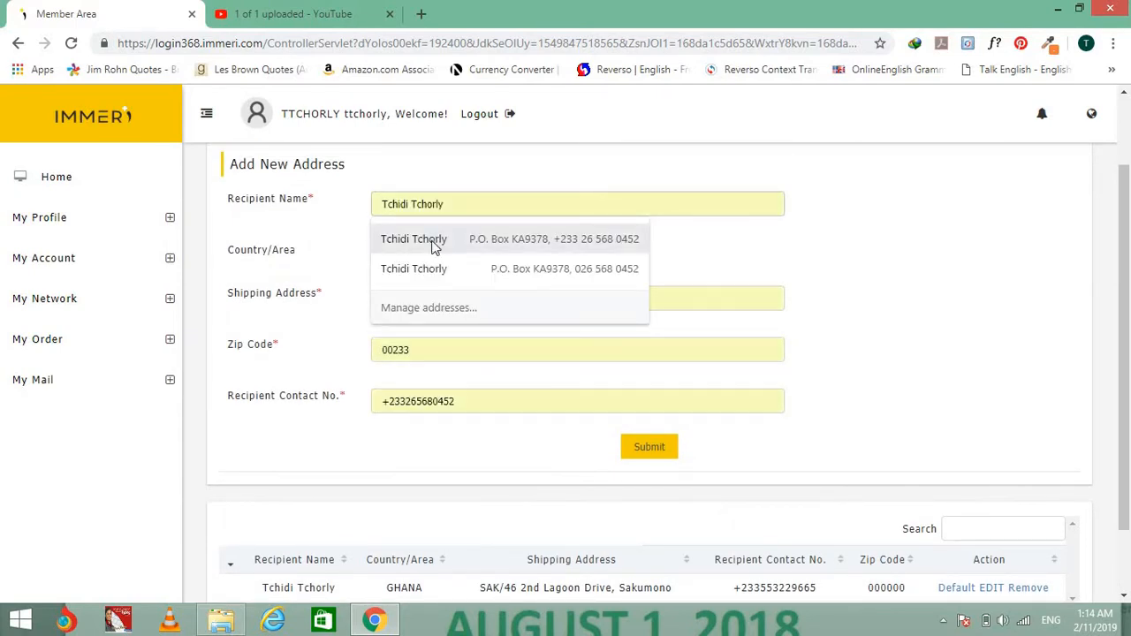
pyautogui.click(433, 246)
pyautogui.click(480, 288)
pyautogui.moveTo(456, 299); pyautogui.dragTo(385, 281)
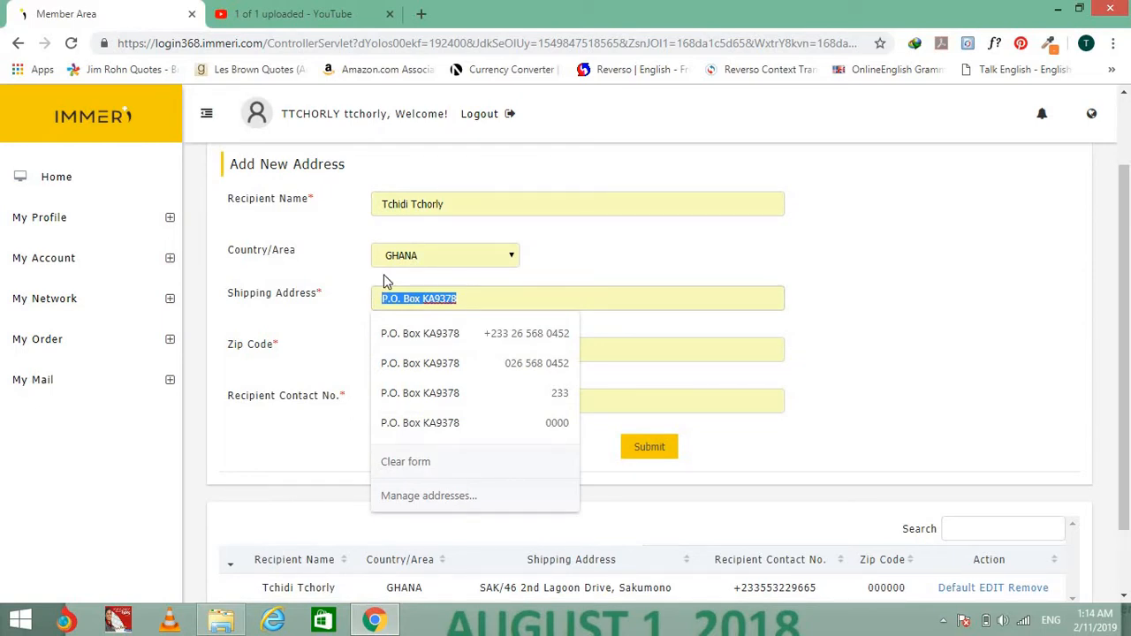
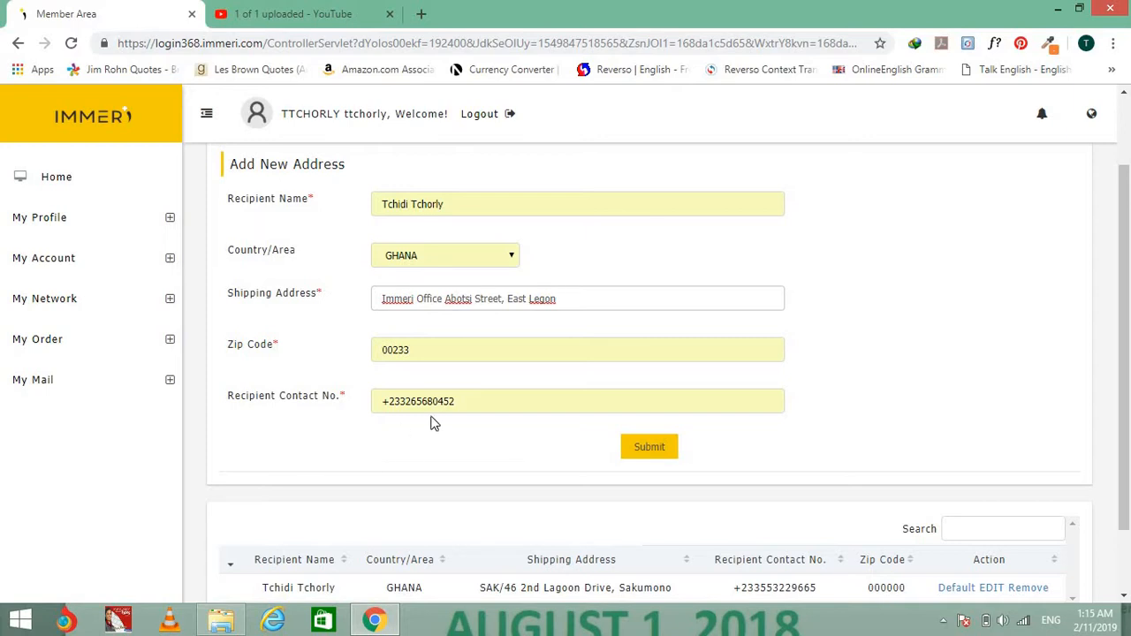
# Replace the contact number digits after the country code and submit the office address.
pyautogui.moveTo(408, 401); pyautogui.dragTo(525, 393)
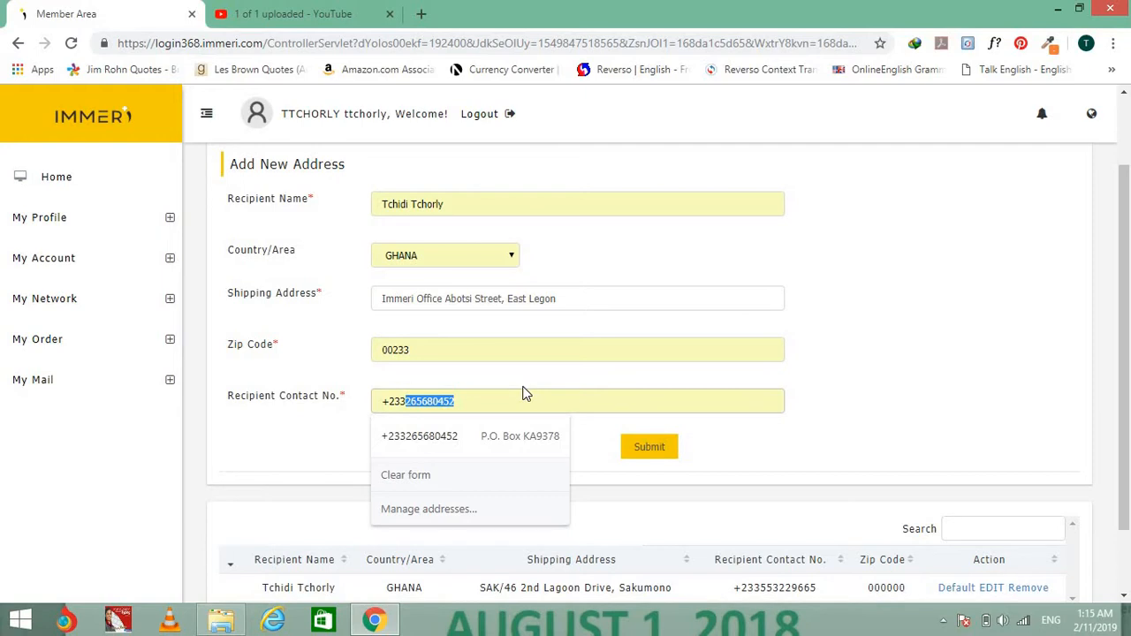
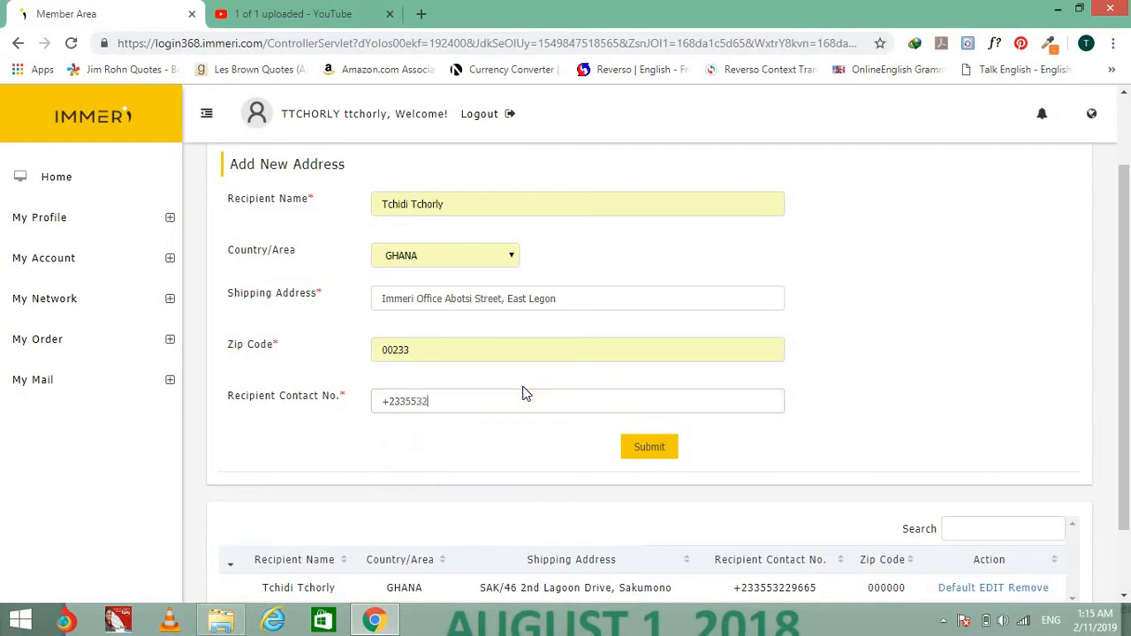
pyautogui.click(649, 448)
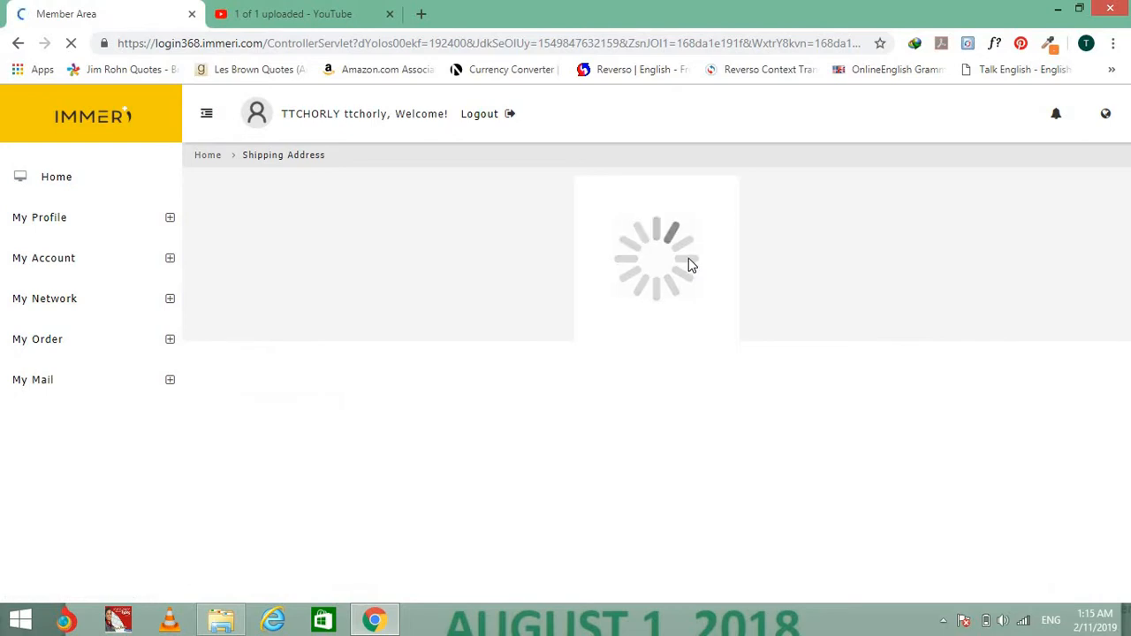
# Dismiss the success alert, check the office address in the address table, and open My Order > Purchase.
pyautogui.click(715, 139)
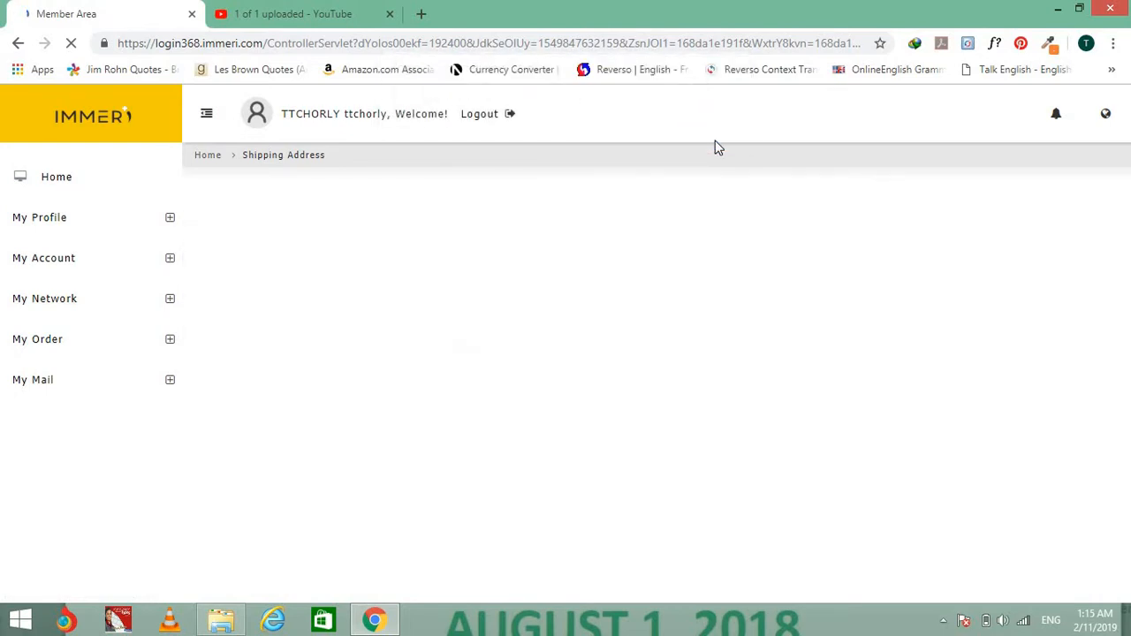
pyautogui.scroll(-3, 715, 280)
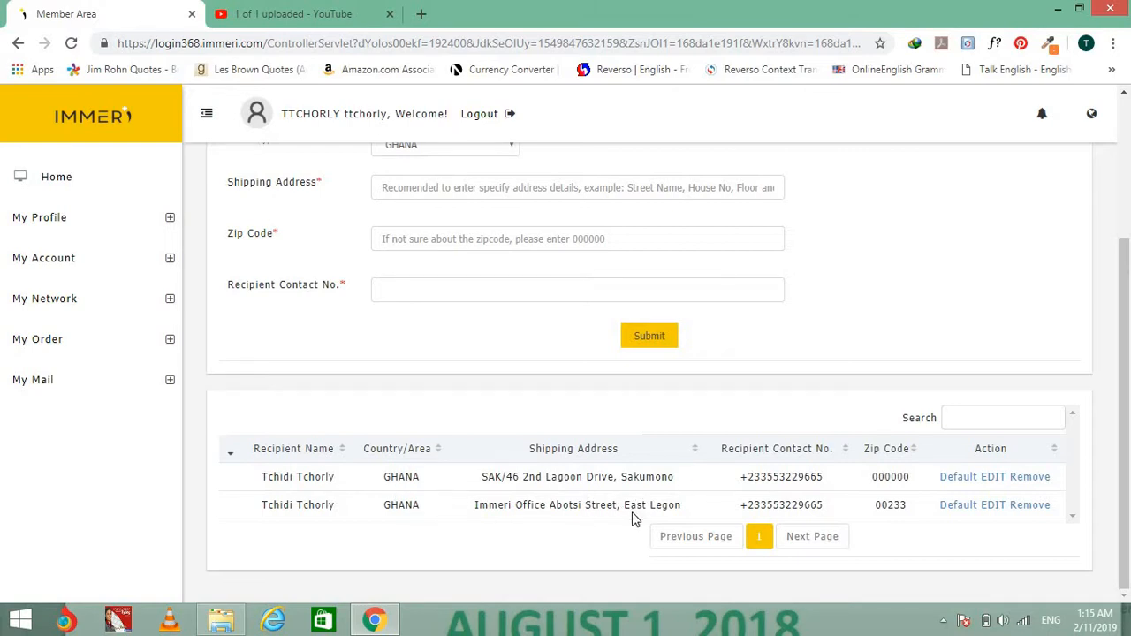
pyautogui.scroll(2, 638, 507)
pyautogui.scroll(-2, 633, 509)
pyautogui.click(31, 339)
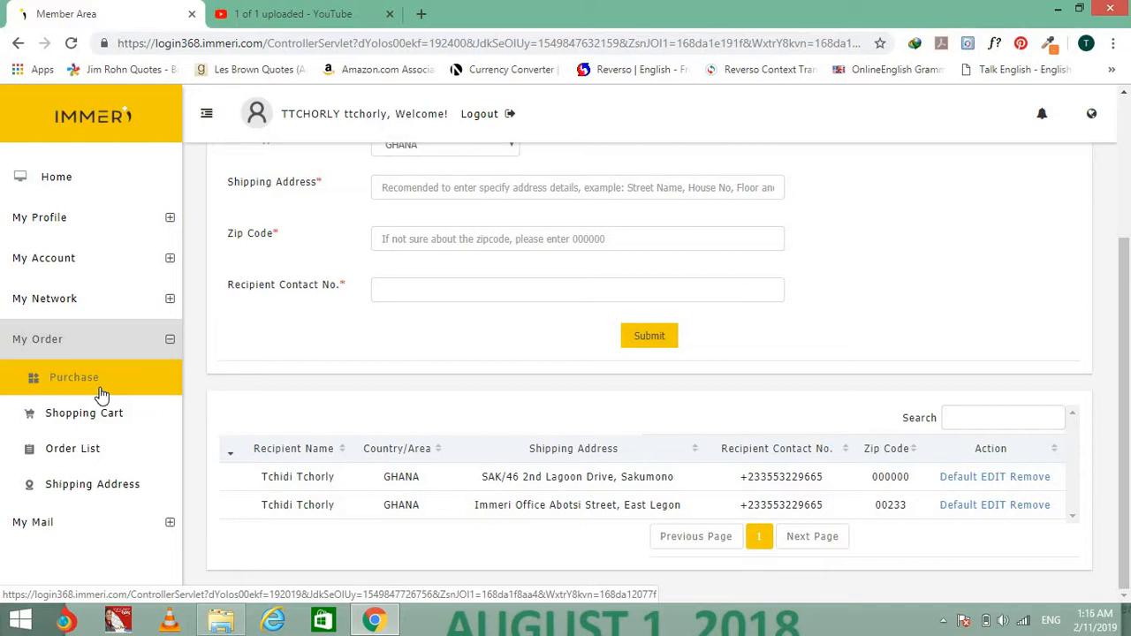
pyautogui.click(102, 395)
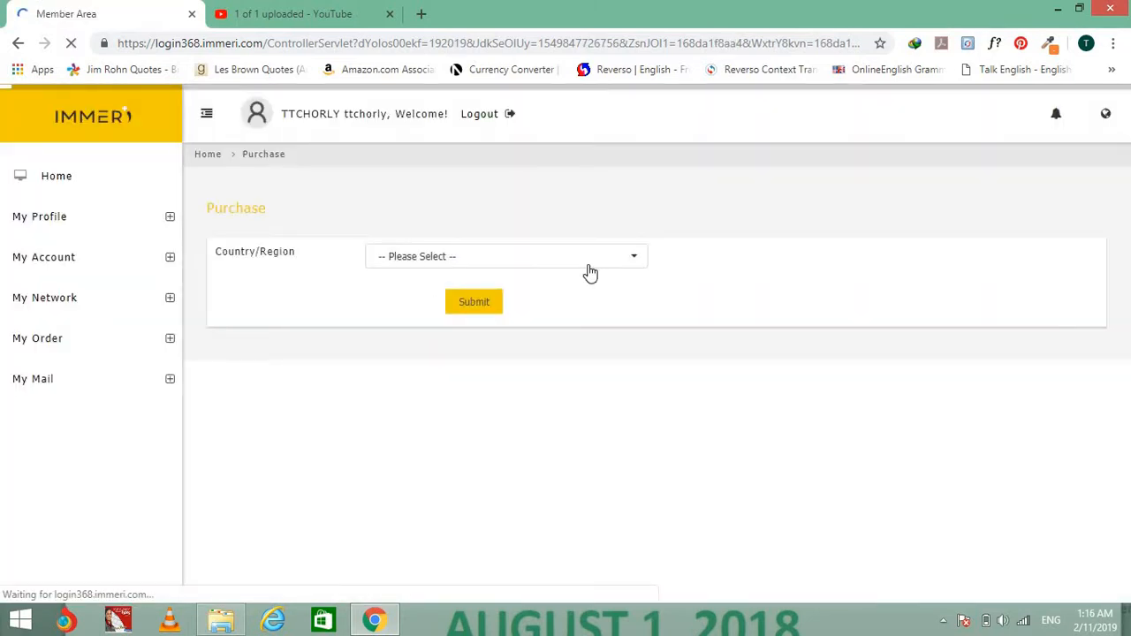
# Choose GHANA as the purchase country and load its product list.
pyautogui.click(619, 263)
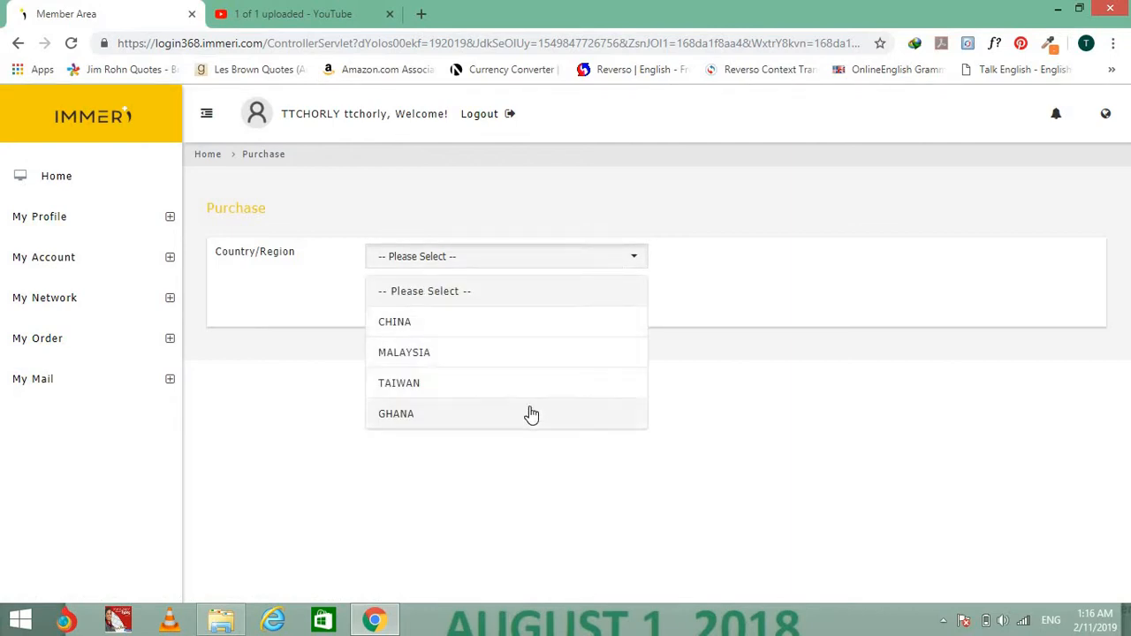
pyautogui.click(530, 412)
pyautogui.click(496, 311)
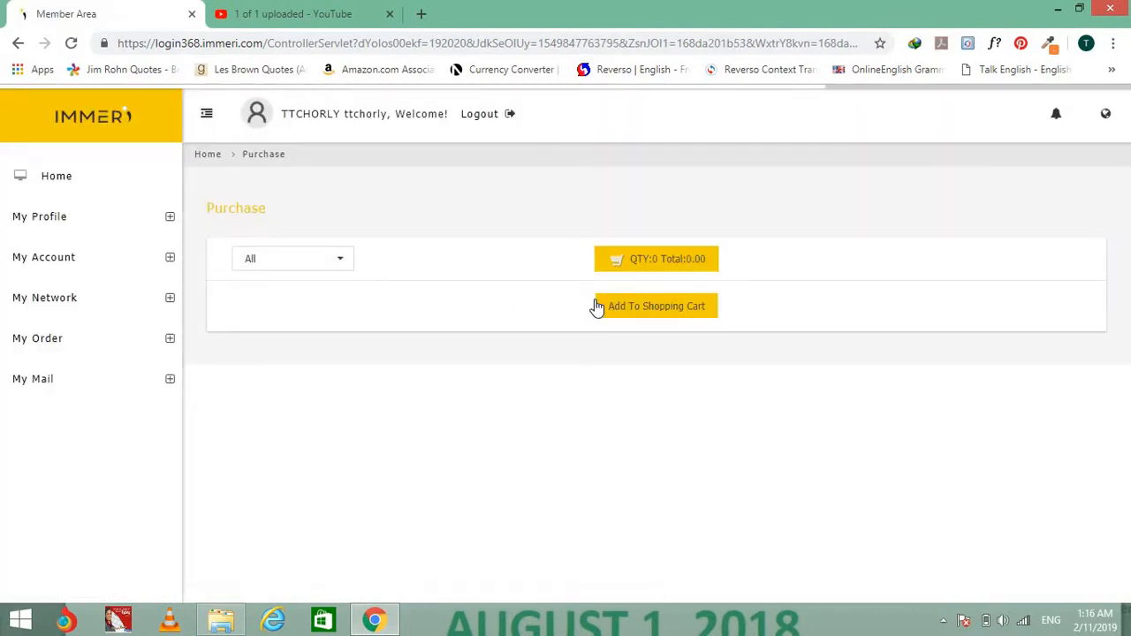
# Enter quantities 4 gel, 3 Adwelle drink and 2 Vitide protein, then add them to the cart.
pyautogui.click(701, 388)
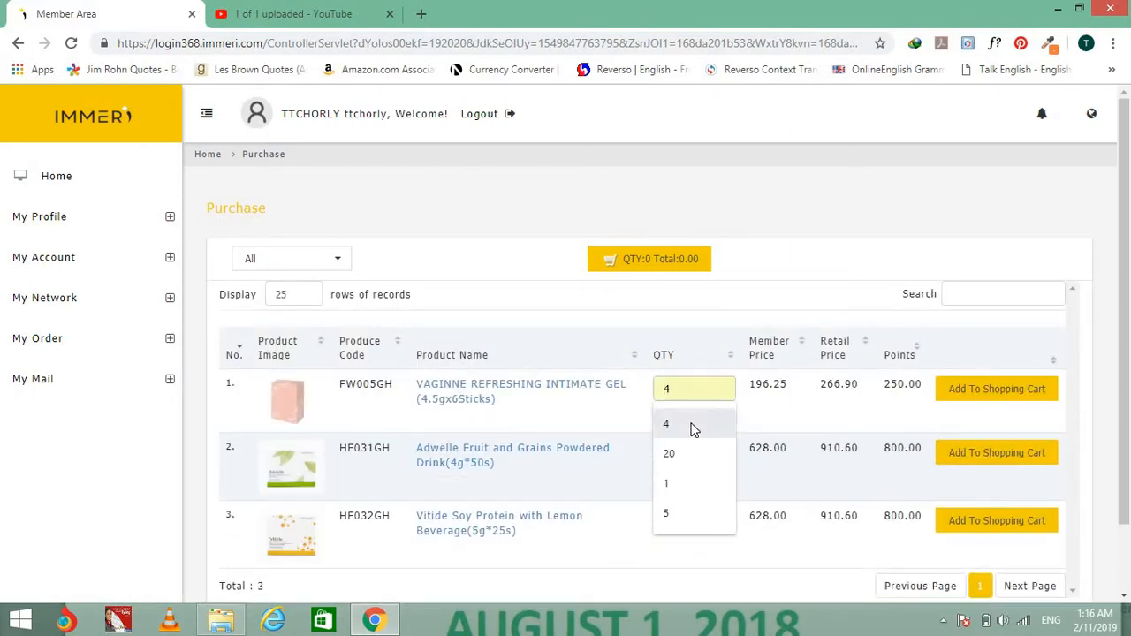
pyautogui.click(693, 428)
pyautogui.click(687, 452)
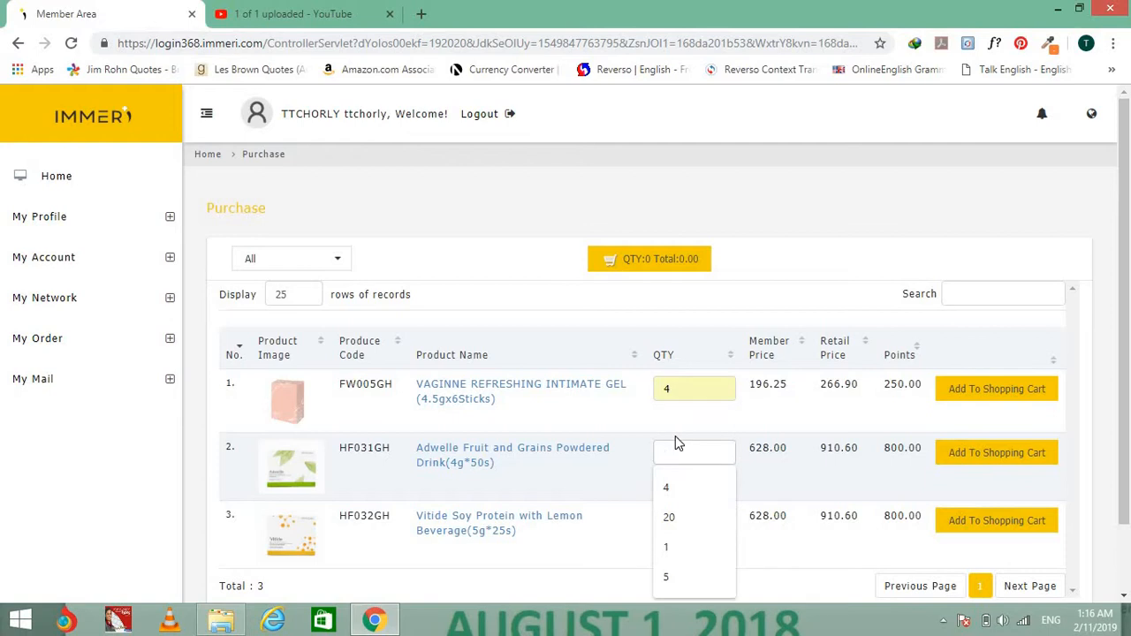
pyautogui.write('3')
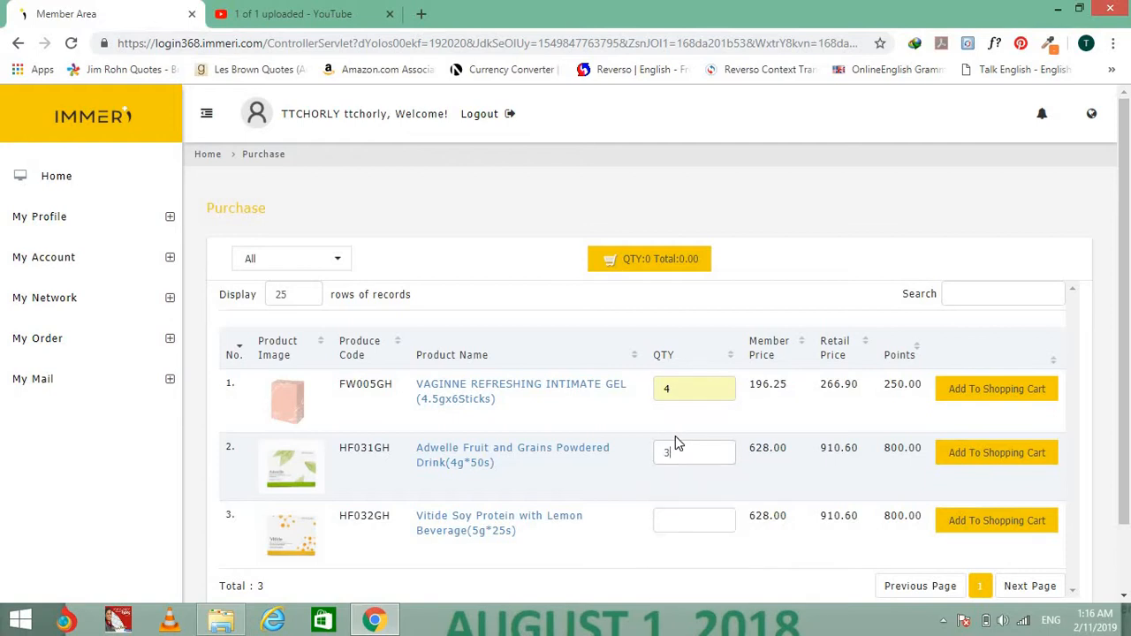
pyautogui.click(704, 518)
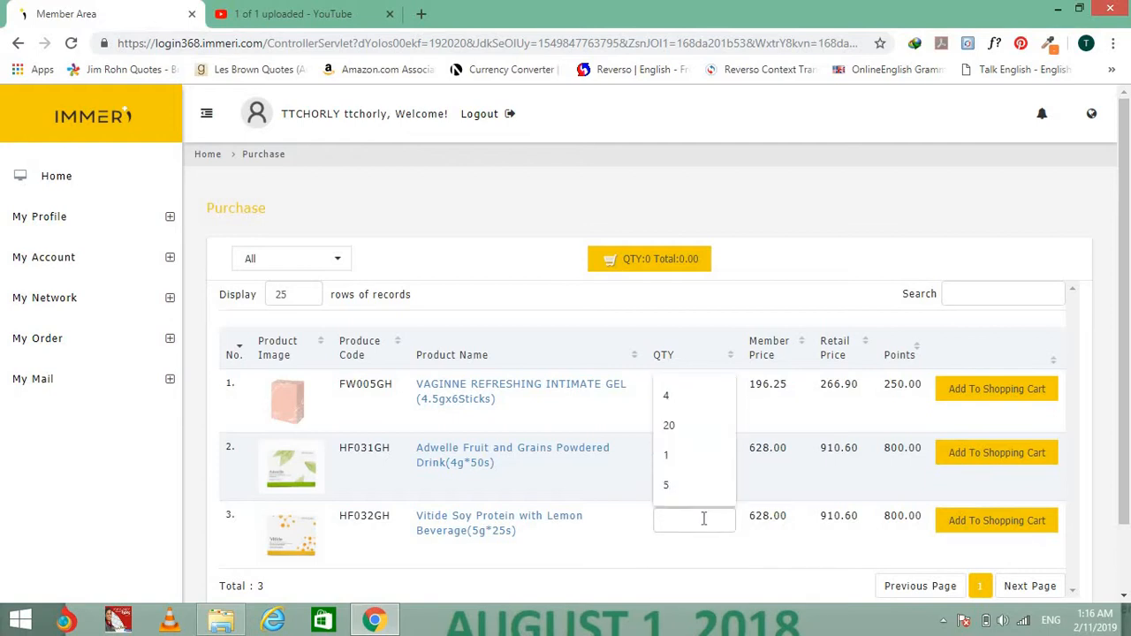
pyautogui.write('2')
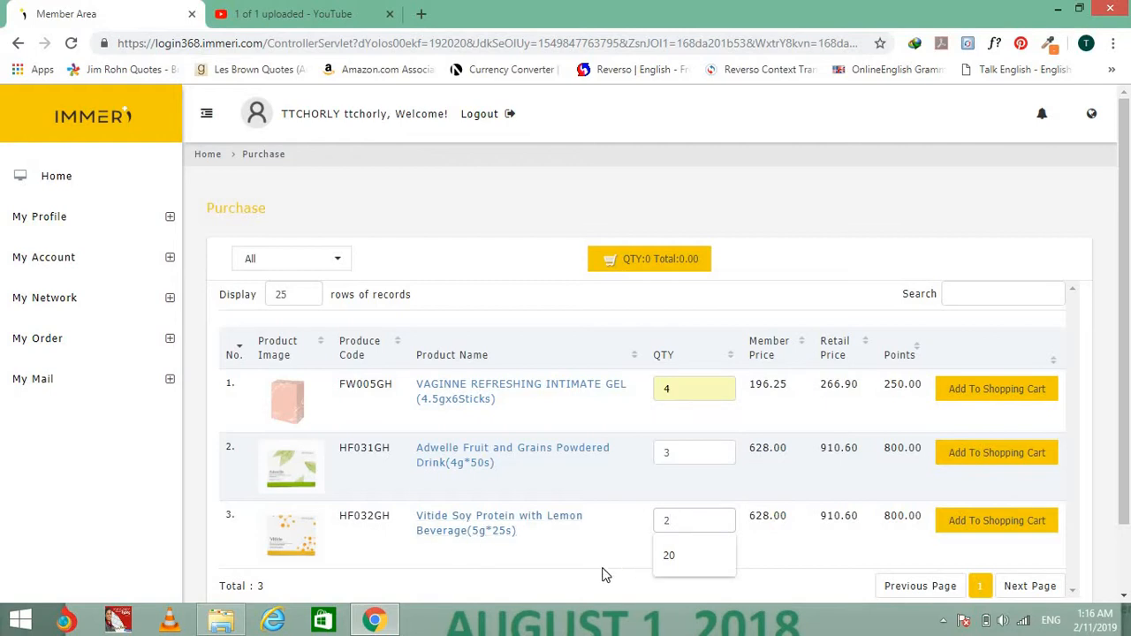
pyautogui.click(606, 572)
pyautogui.scroll(-1, 631, 478)
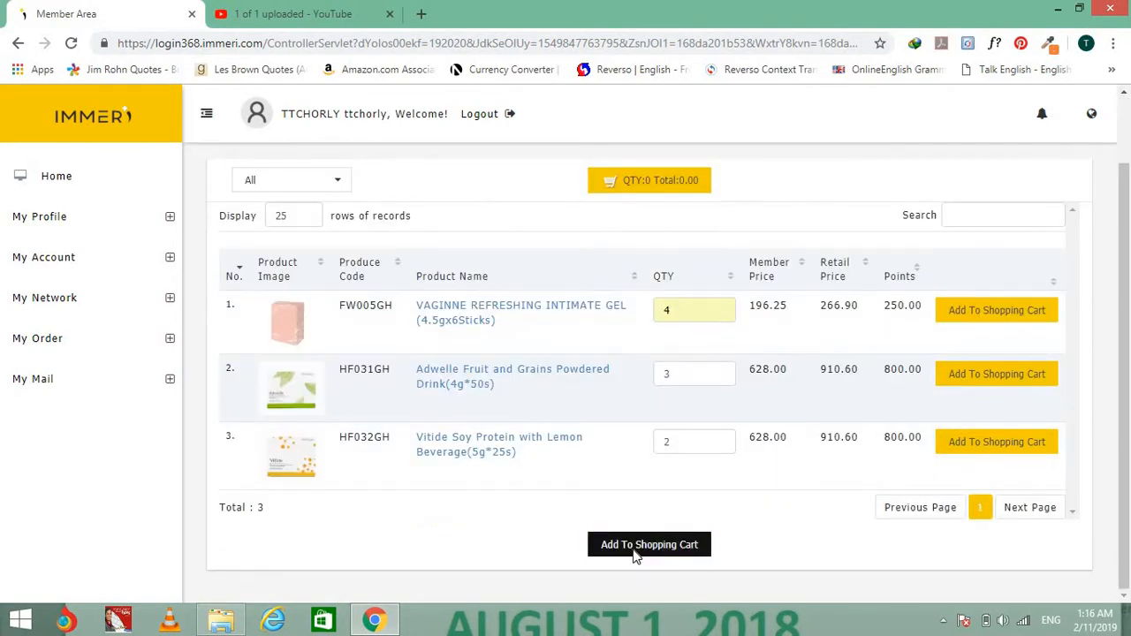
pyautogui.click(634, 554)
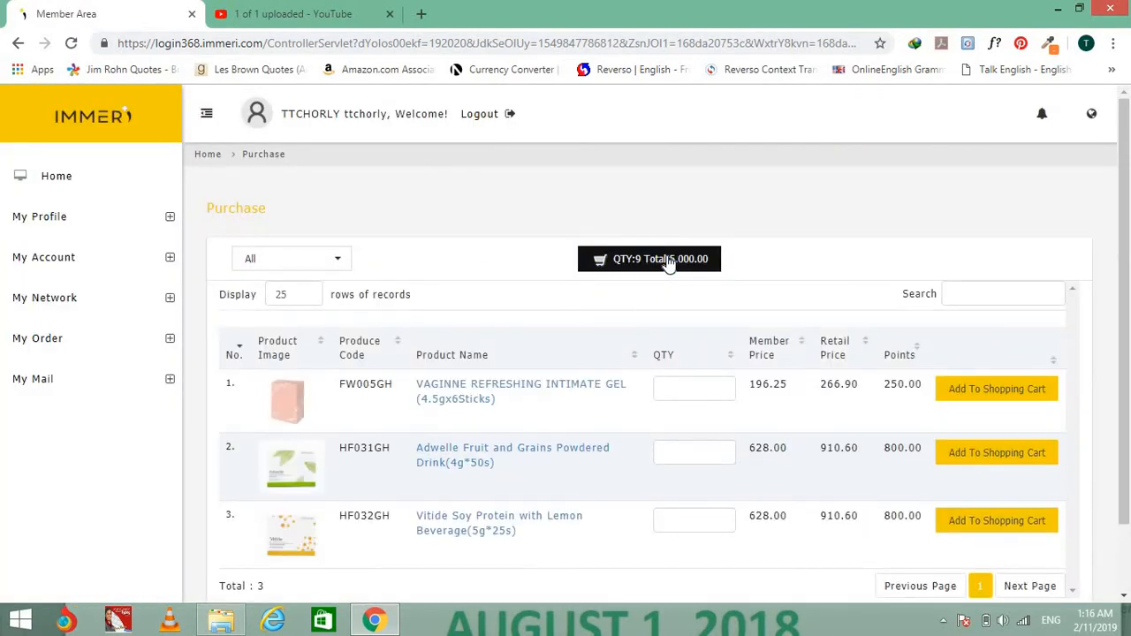
# Select all three cart products and submit them as one order, confirming the submission.
pyautogui.click(669, 264)
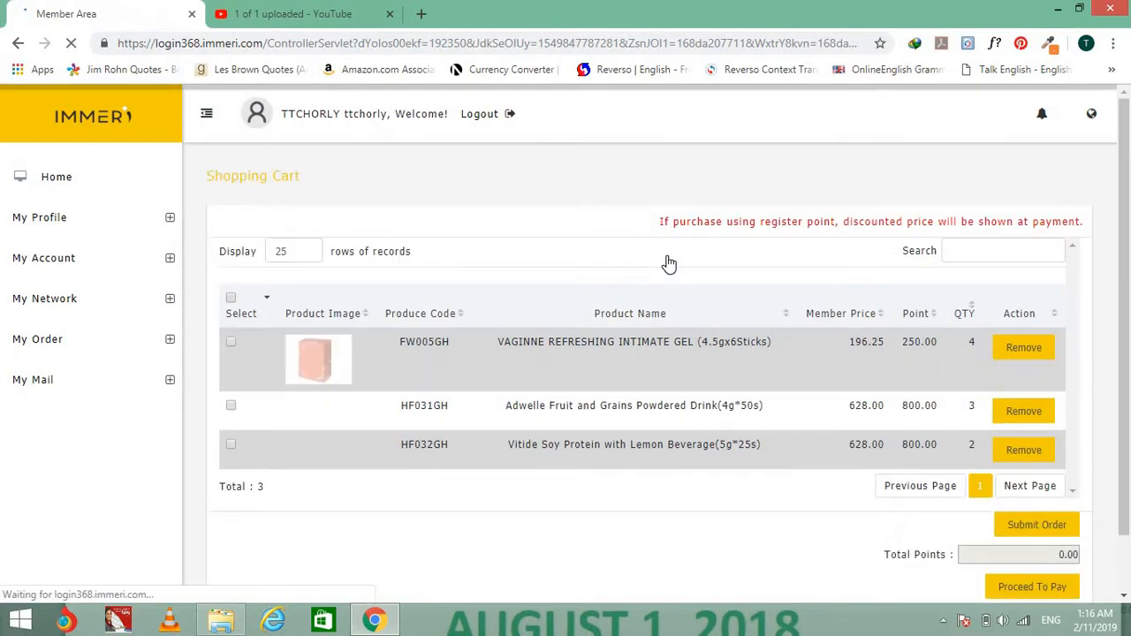
pyautogui.click(230, 298)
pyautogui.scroll(-1, 1080, 541)
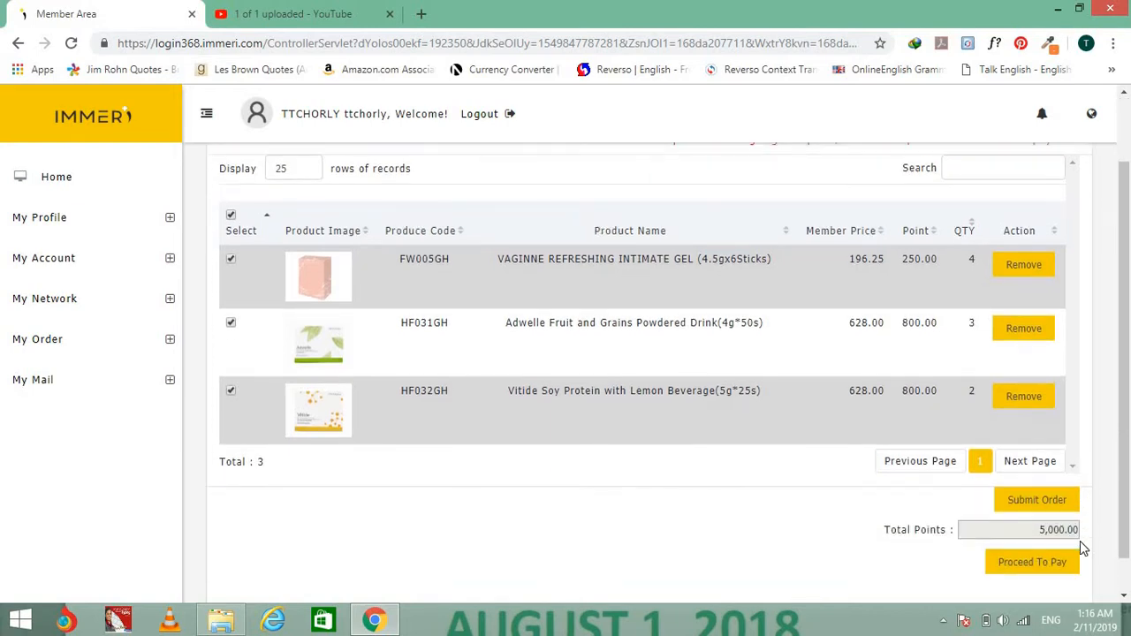
pyautogui.scroll(-1, 1079, 541)
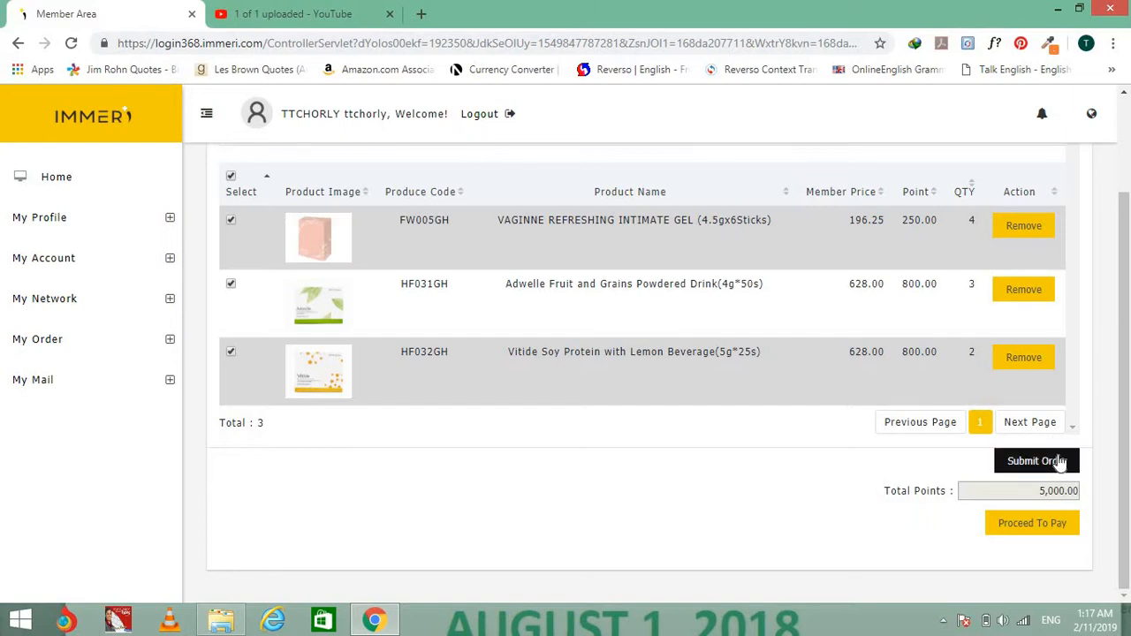
pyautogui.click(1061, 461)
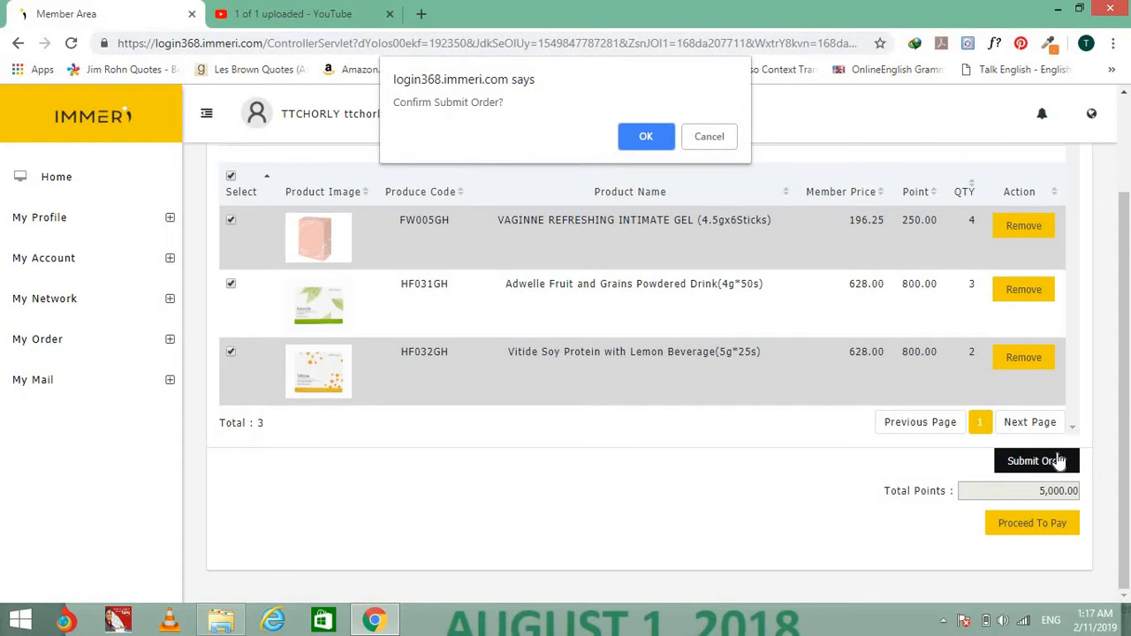
pyautogui.click(641, 138)
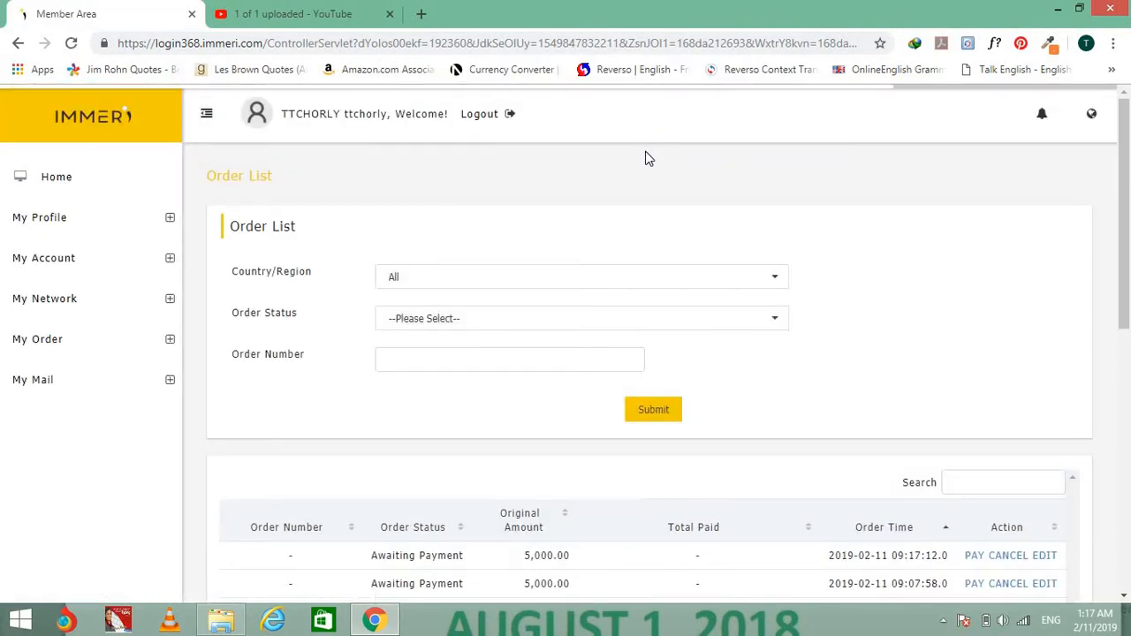
# Show the GHANA shopping cart to confirm it is empty, then return to the Order List.
pyautogui.click(30, 341)
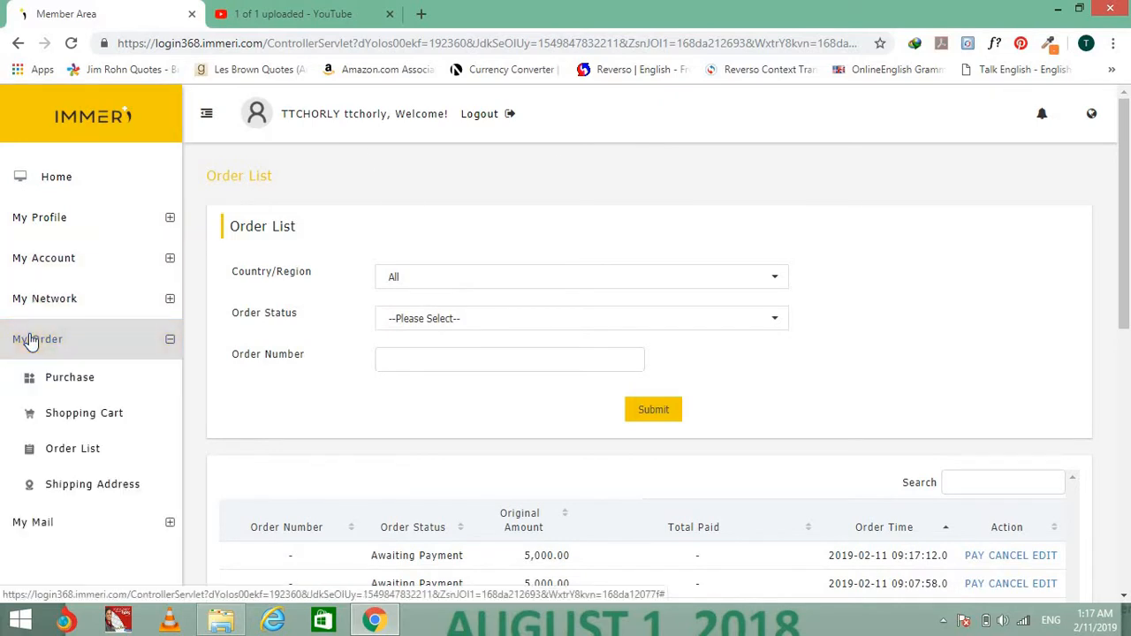
pyautogui.click(74, 413)
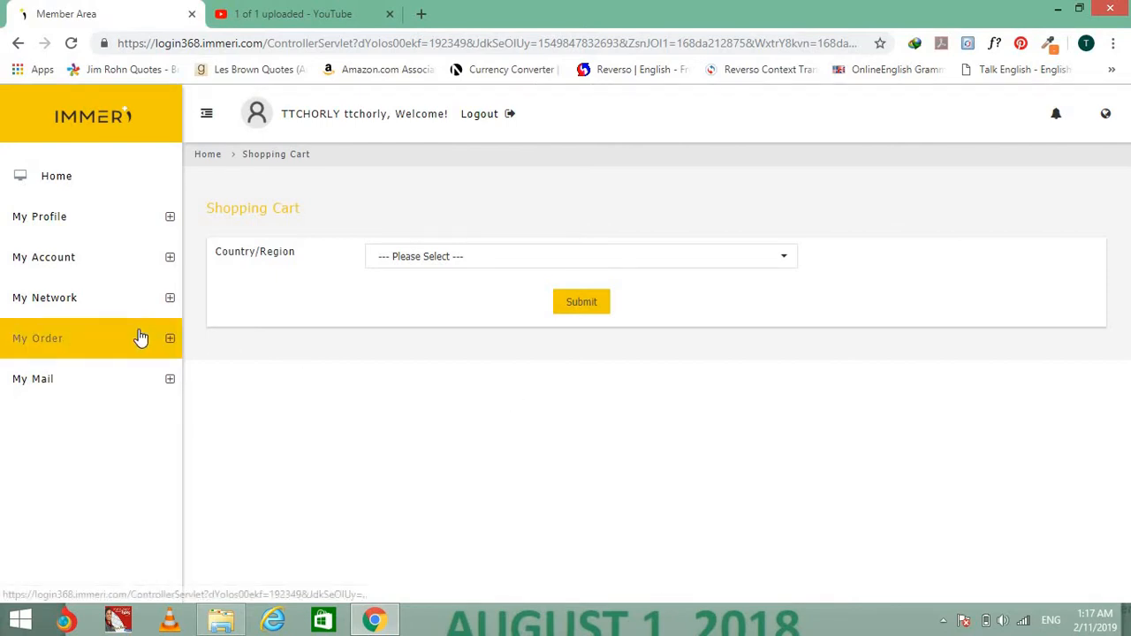
pyautogui.click(681, 258)
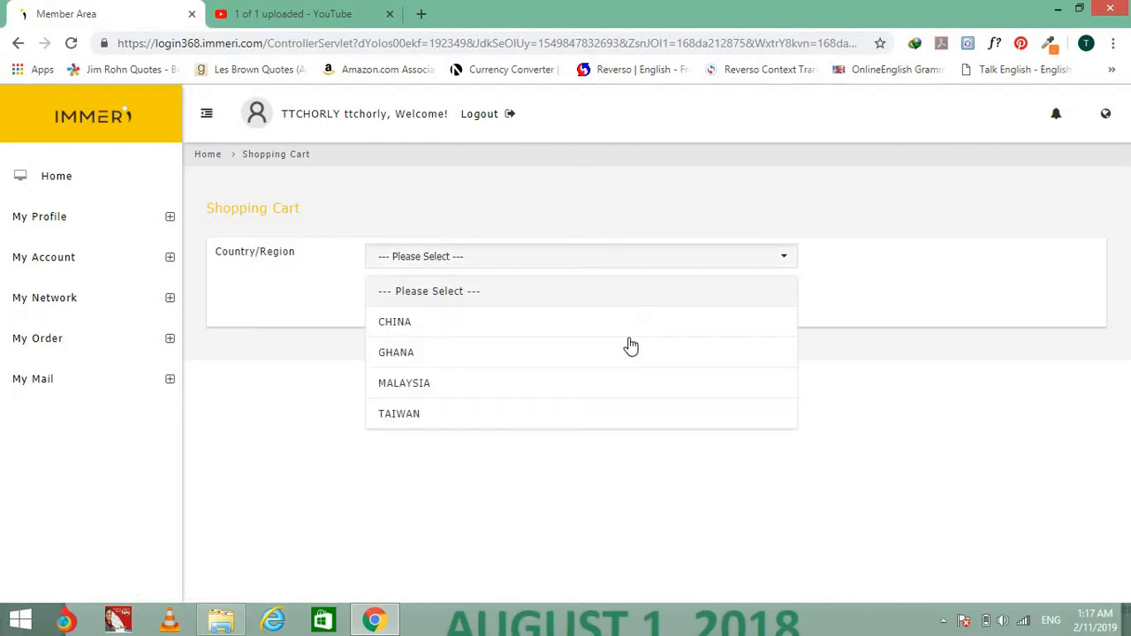
pyautogui.click(585, 357)
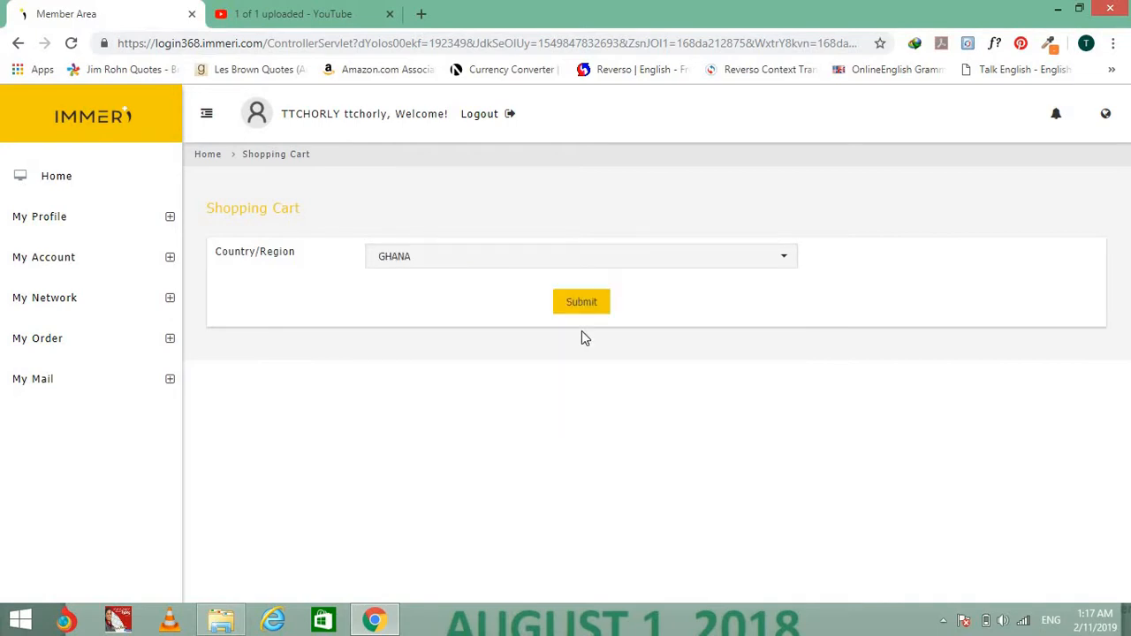
pyautogui.click(575, 304)
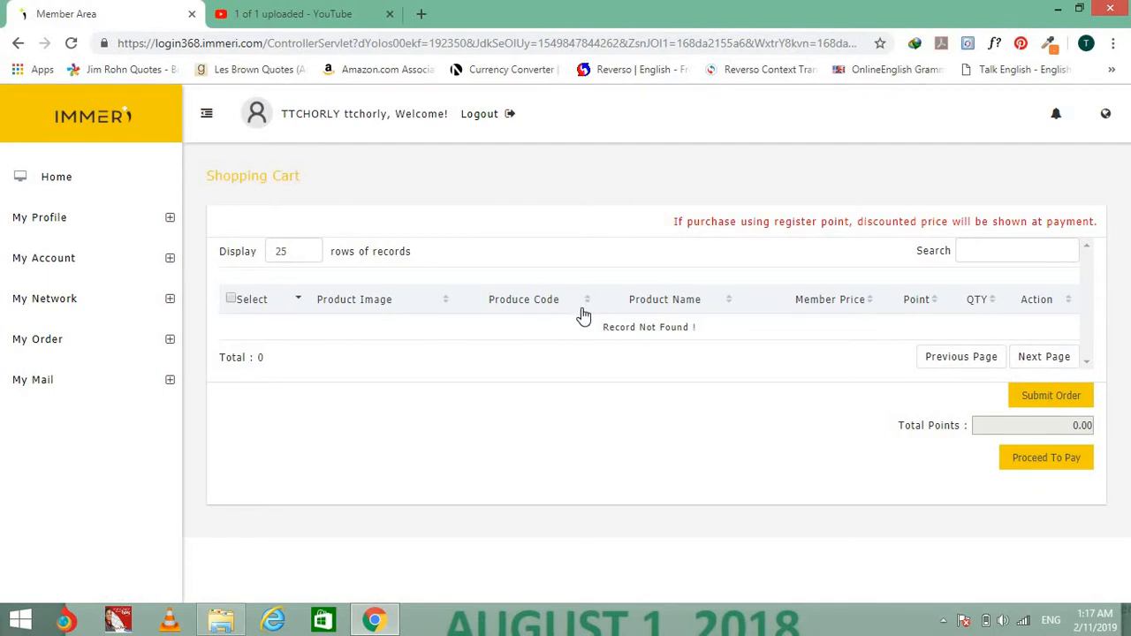
pyautogui.click(80, 341)
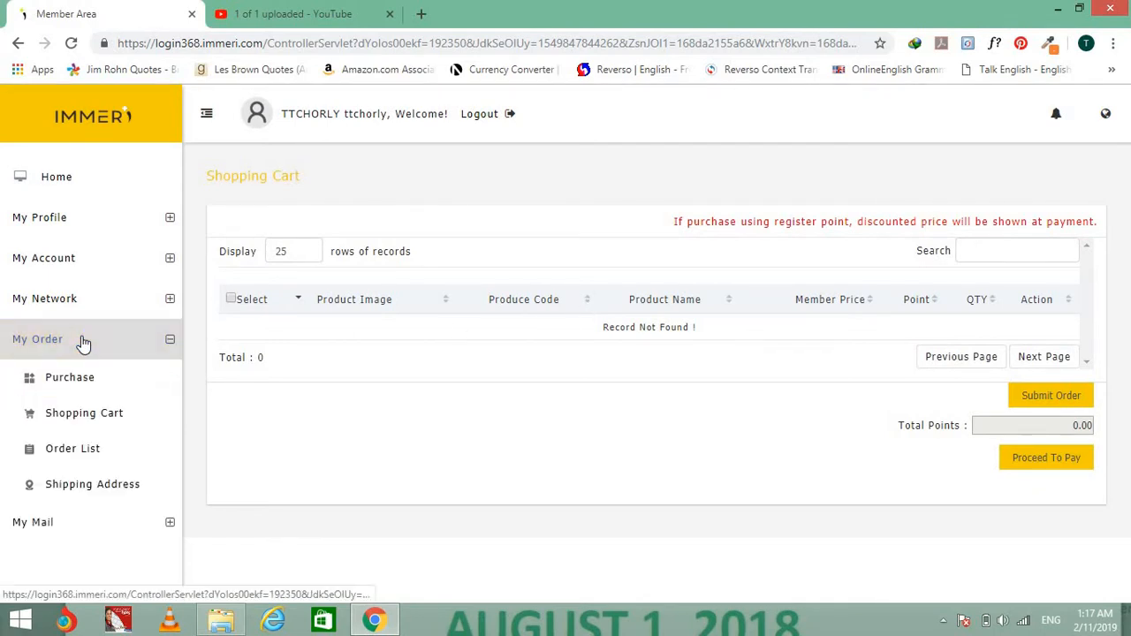
pyautogui.click(121, 449)
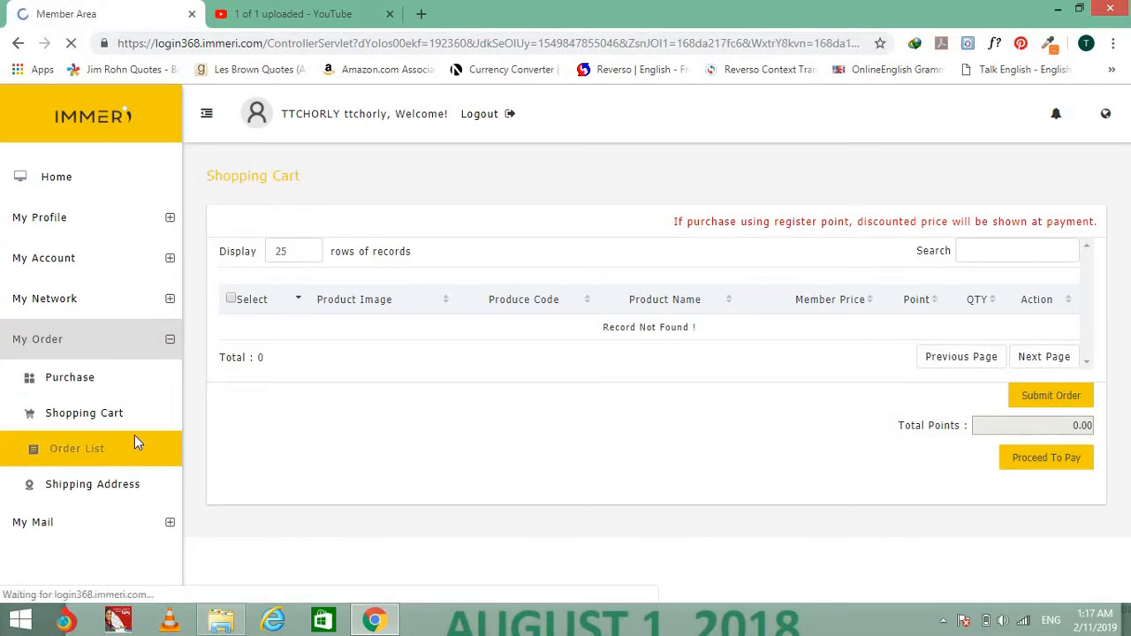
# Start payment of the newest 5,000.00 Awaiting Payment order from the orders table.
pyautogui.scroll(-2, 393, 411)
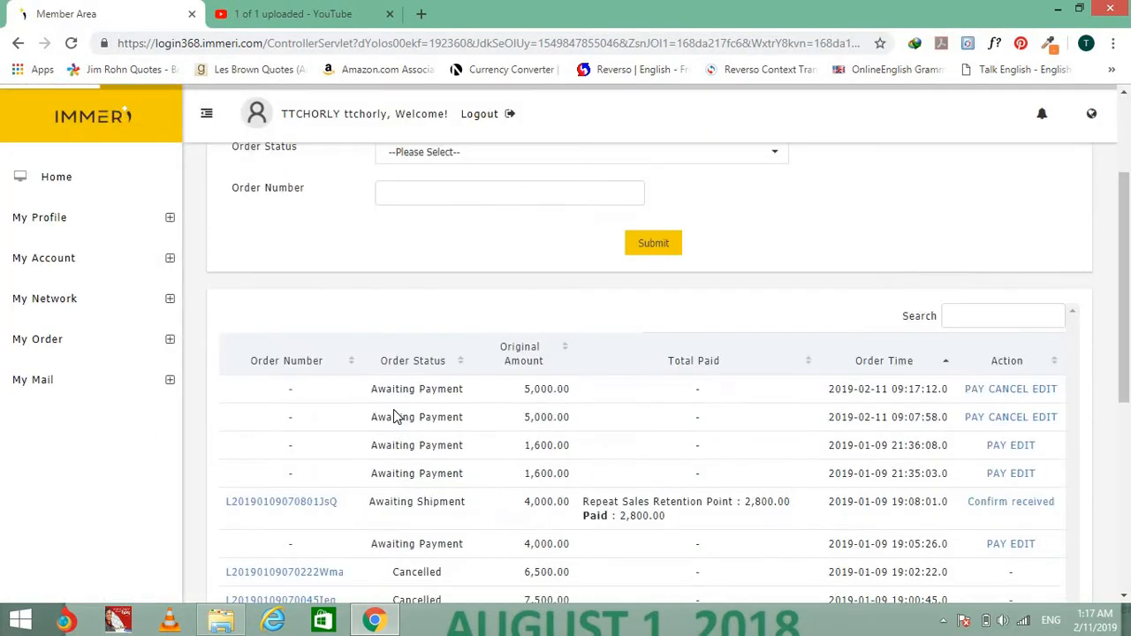
pyautogui.scroll(-1, 393, 416)
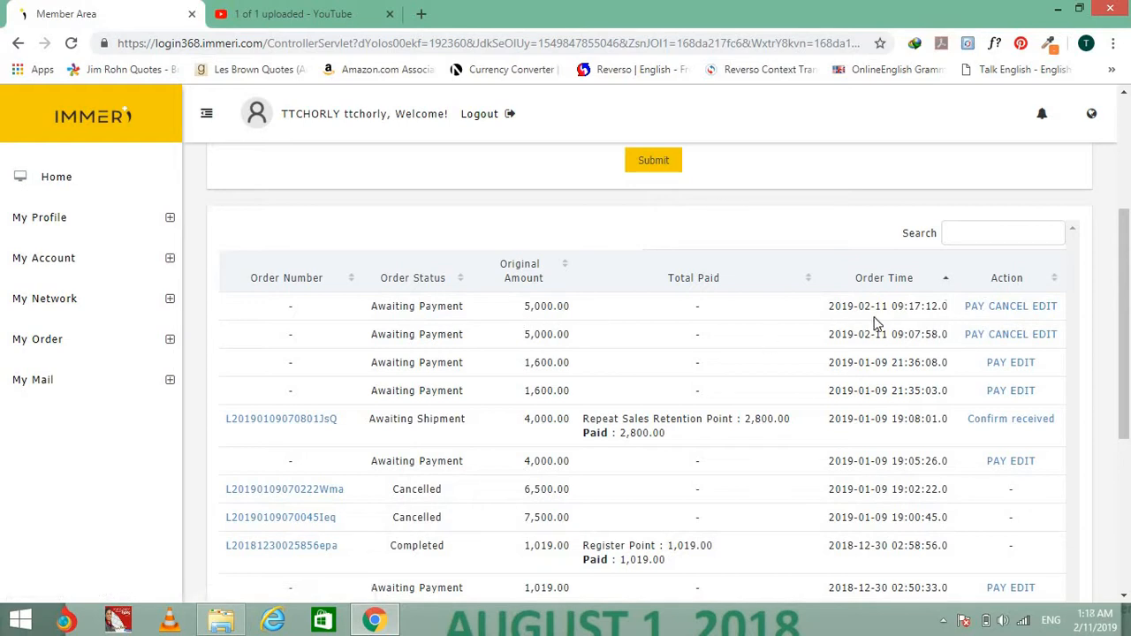
pyautogui.click(976, 308)
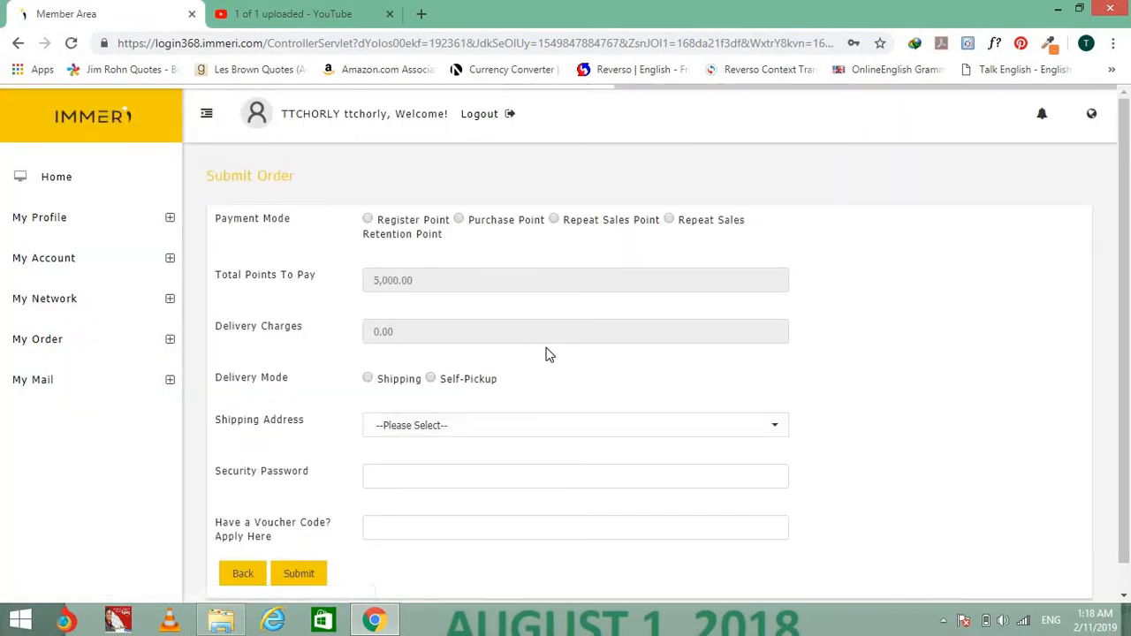
# Scroll the Submit Order form to review its payment and delivery mode options.
pyautogui.scroll(-1, 545, 354)
pyautogui.scroll(1, 545, 353)
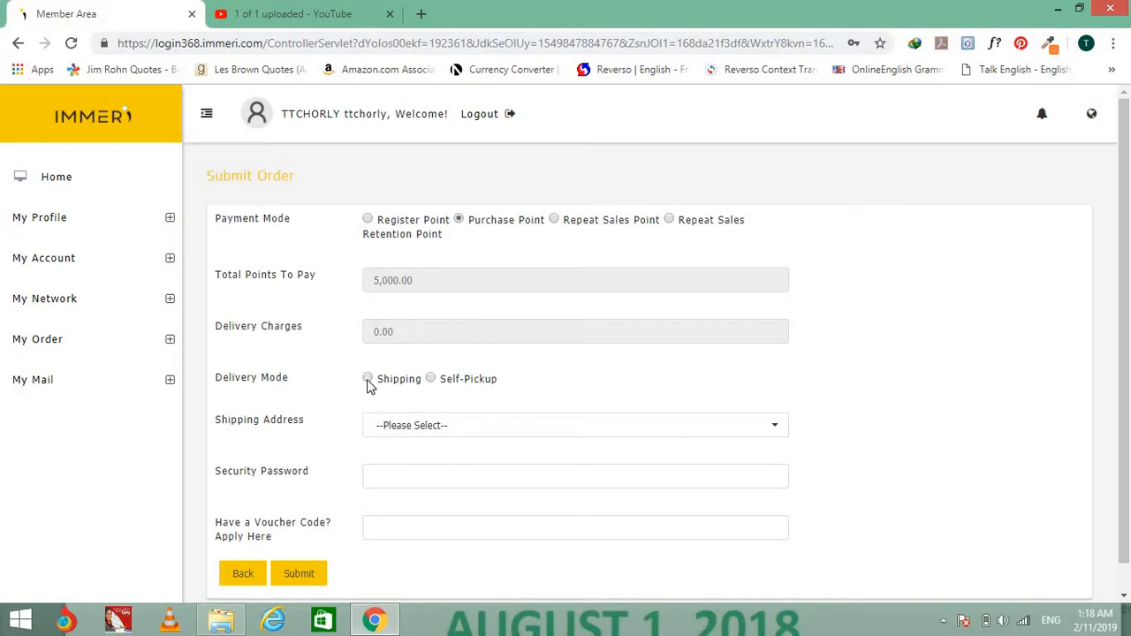
# Choose the saved Sakumono address for shipping and move to the Security Password field.
pyautogui.click(518, 433)
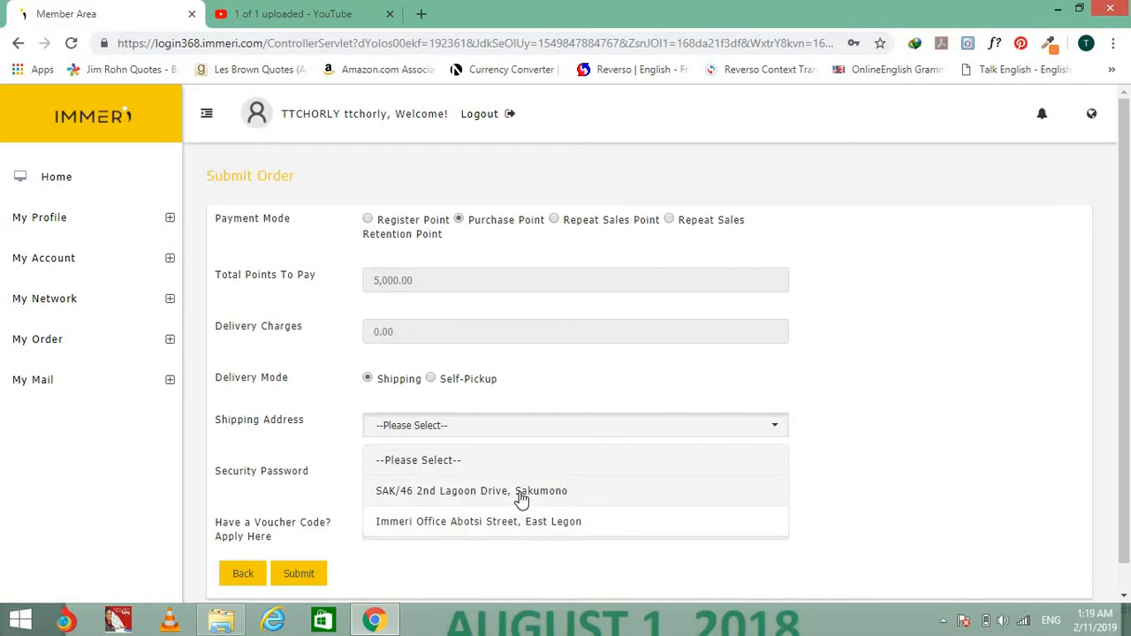
pyautogui.click(521, 492)
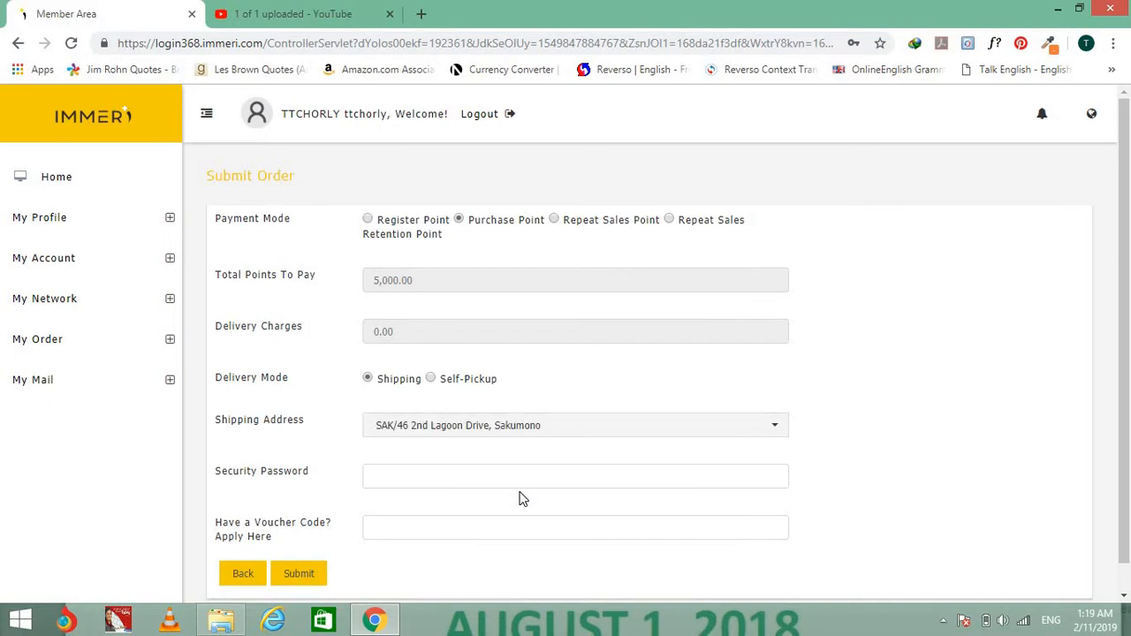
pyautogui.click(501, 482)
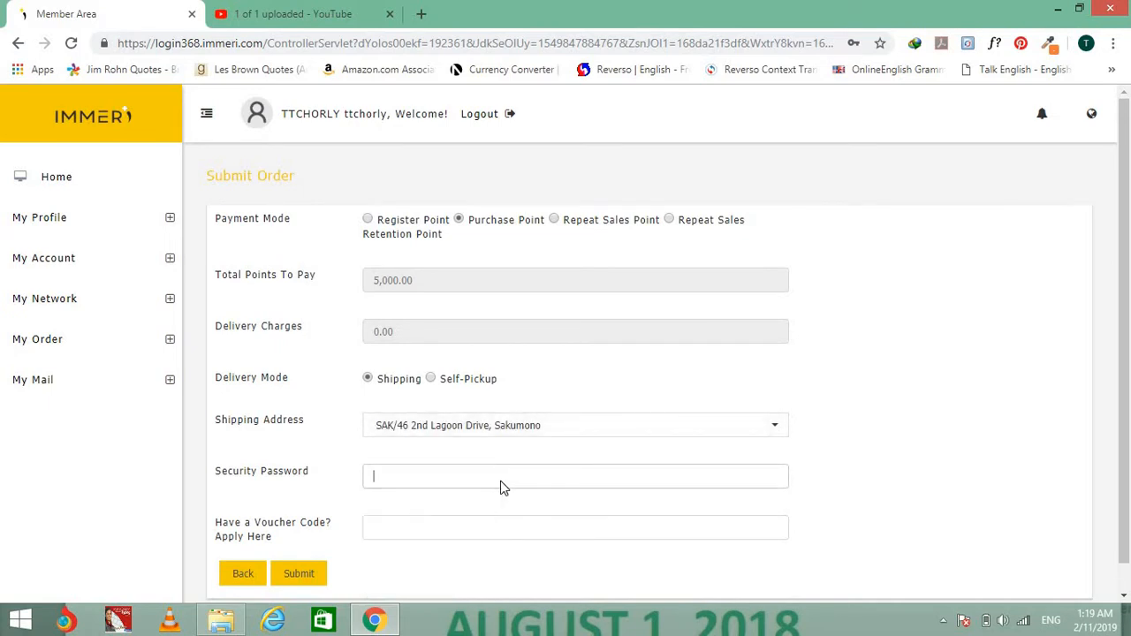
pyautogui.scroll(-1, 500, 481)
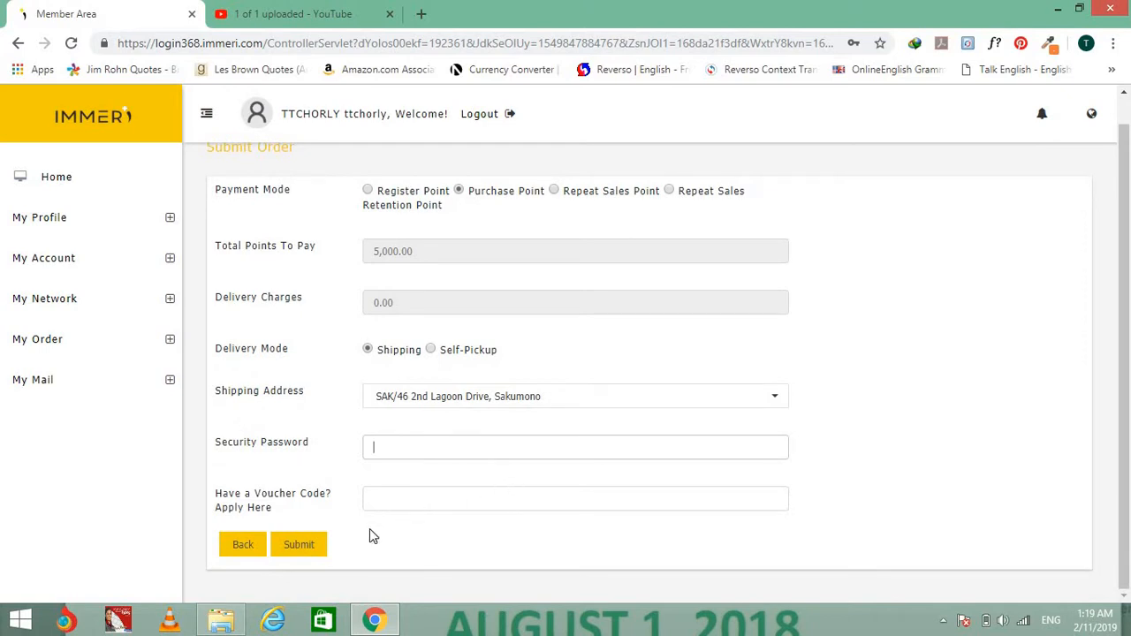